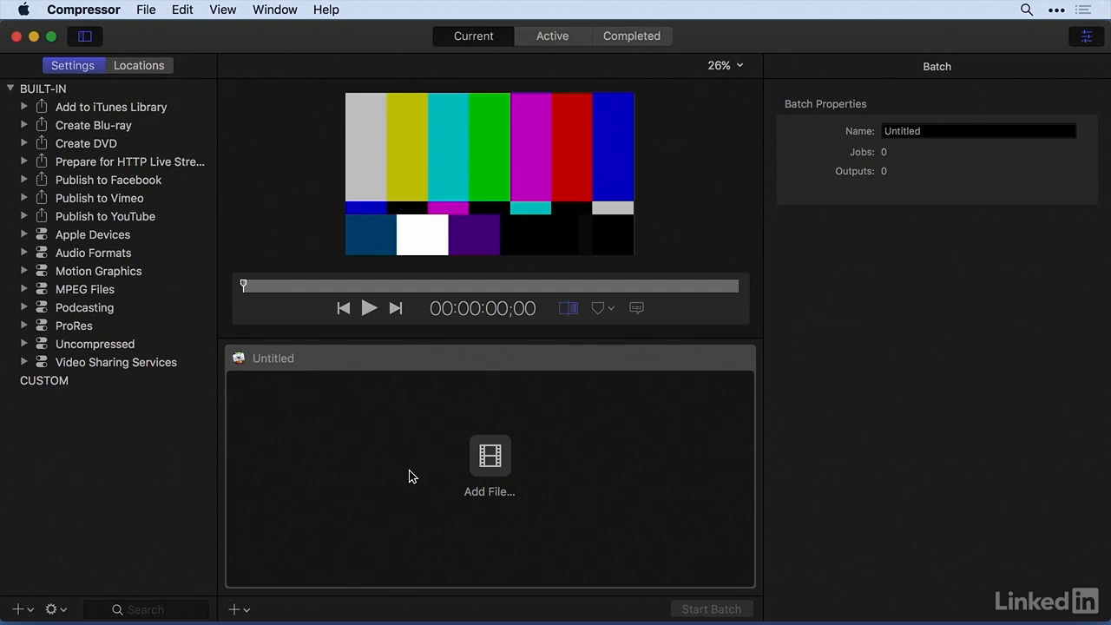
Add Project RELO Montage.mov from the Compressor demo files folder to the empty batch.
click(489, 460)
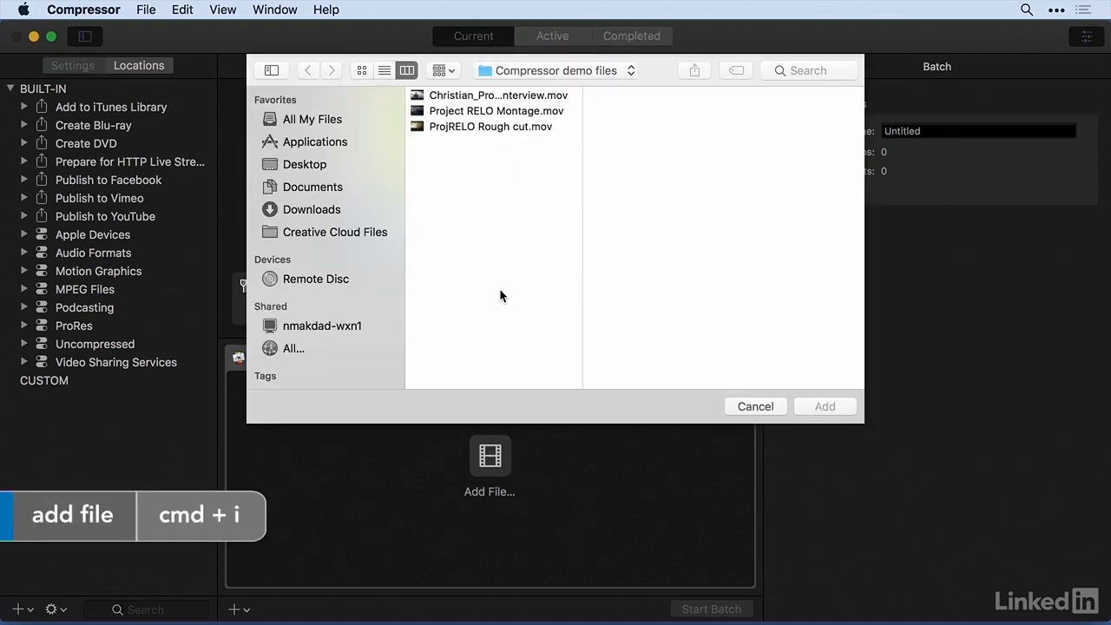
drag(580, 270, 648, 277)
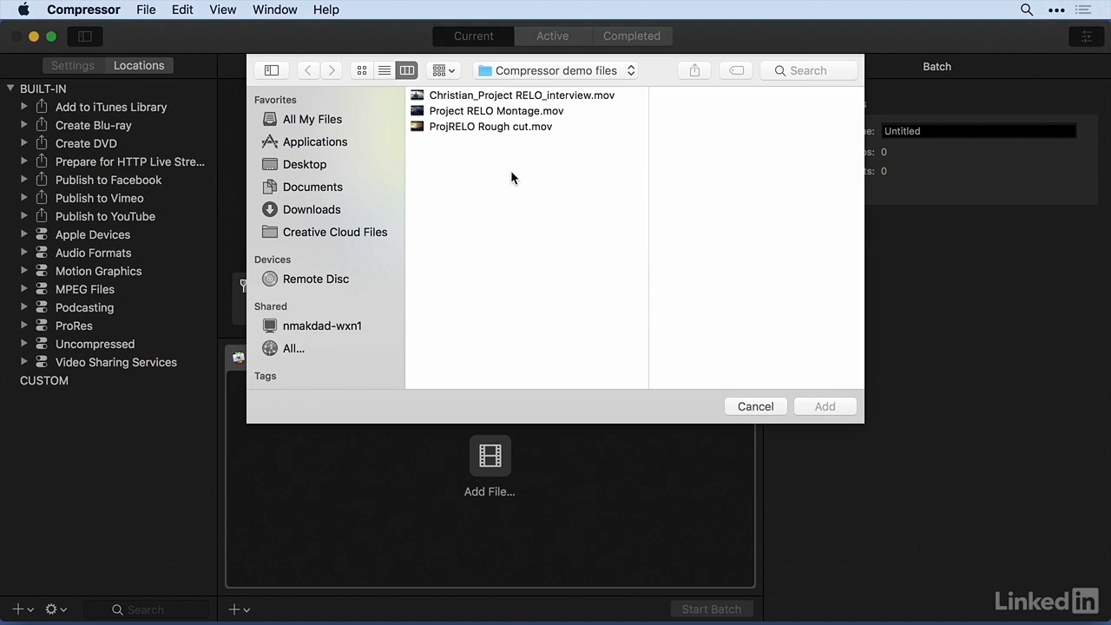
click(525, 112)
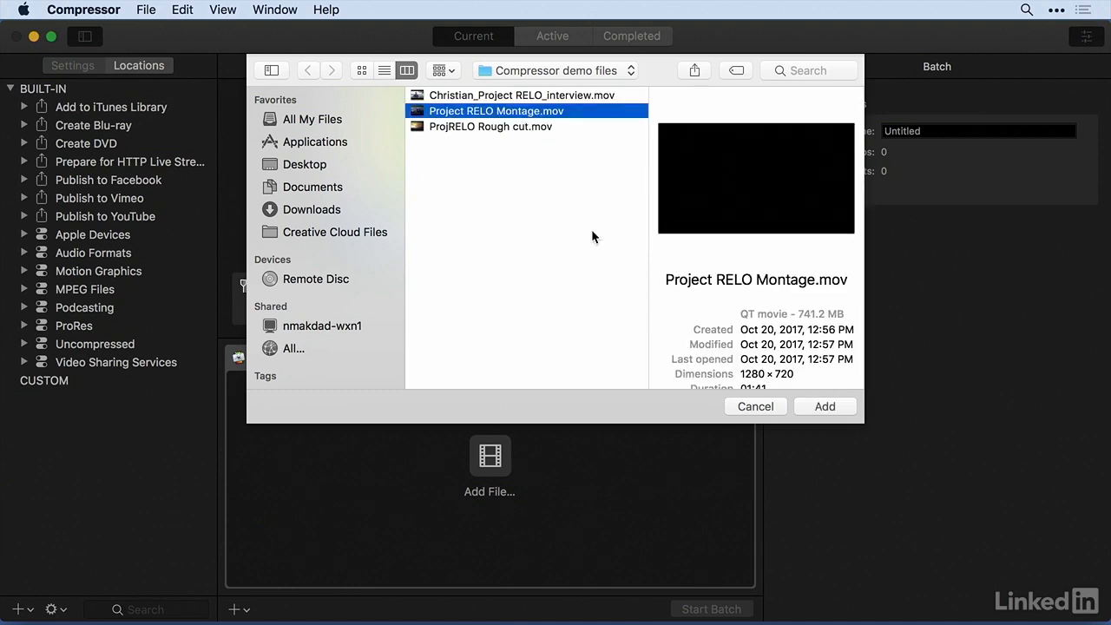
click(822, 408)
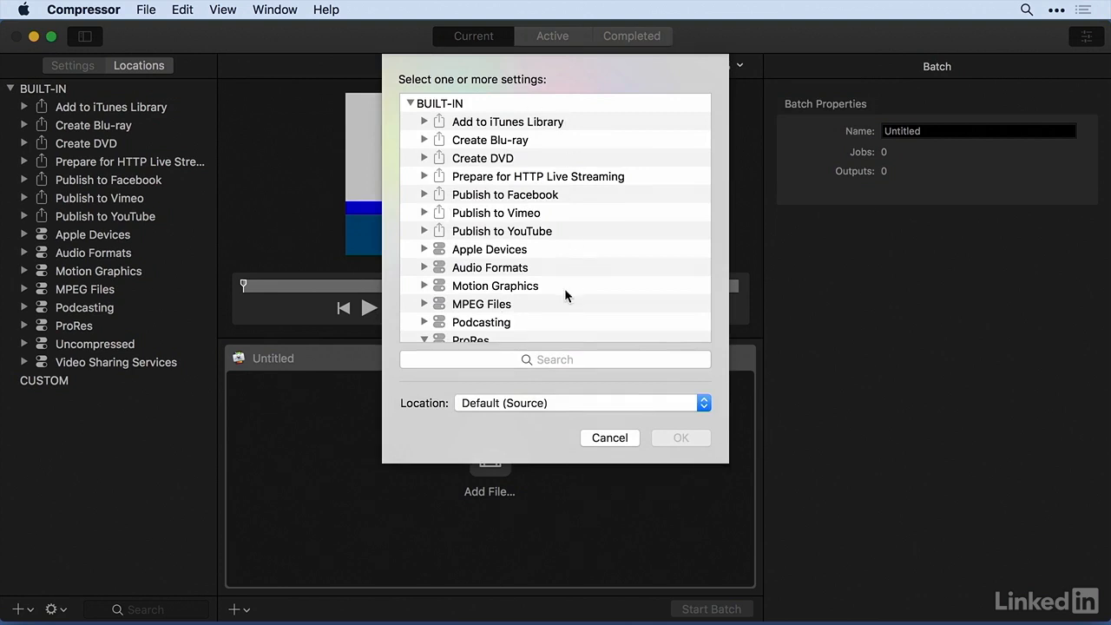
Assign the built-in Apple ProRes 422 setting to the montage with the Default (Source) location, and view the output's video properties.
scroll(577, 272, down, 4)
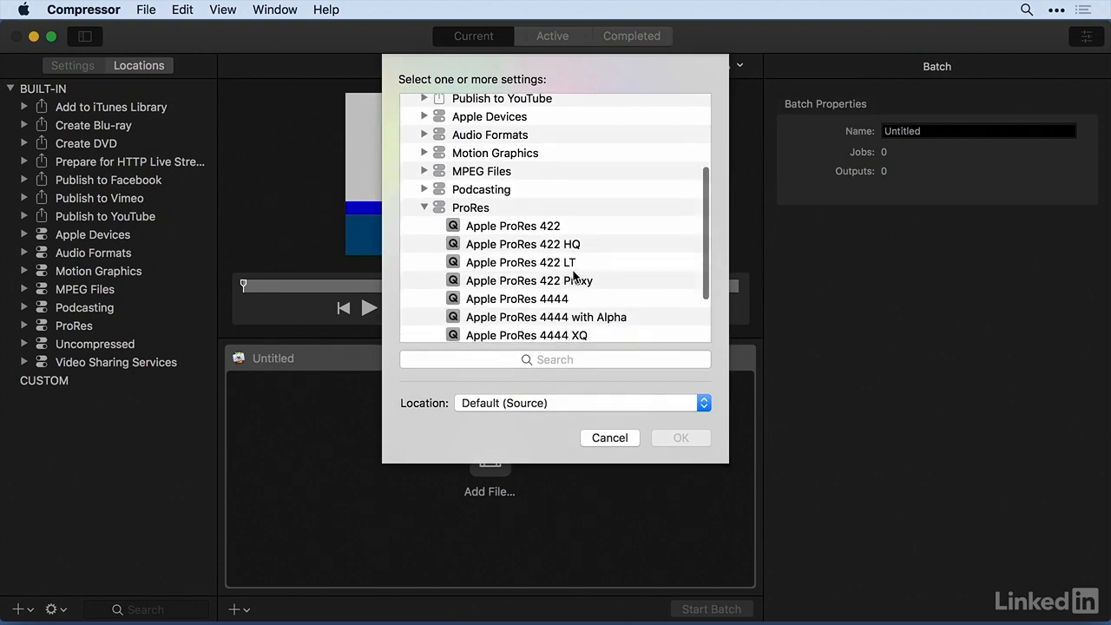
scroll(574, 272, up, 5)
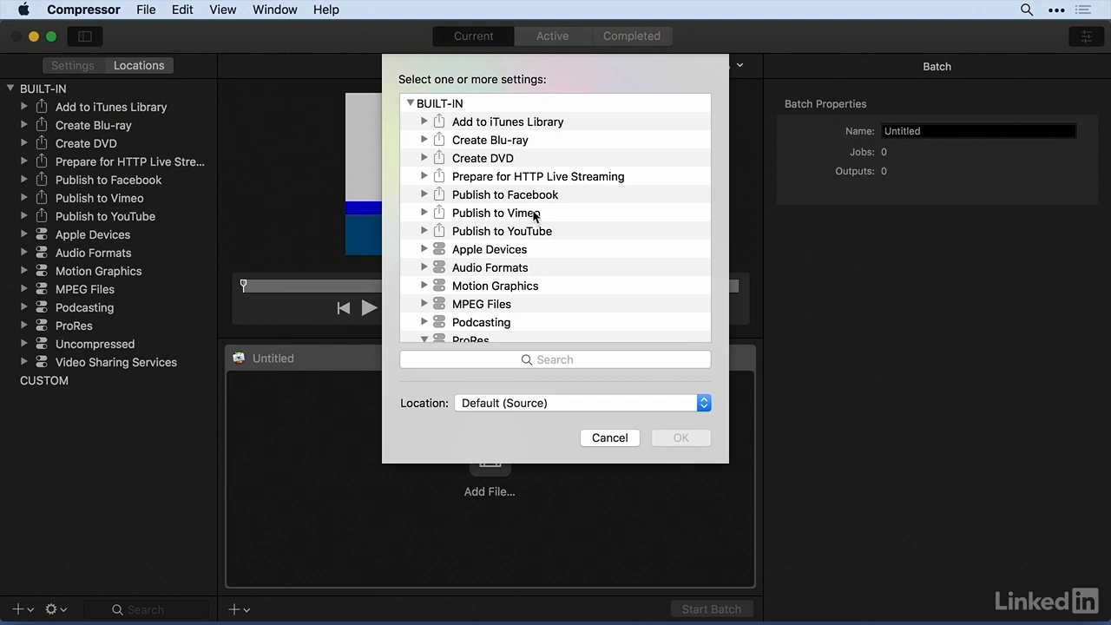
scroll(494, 228, down, 3)
scroll(493, 228, down, 2)
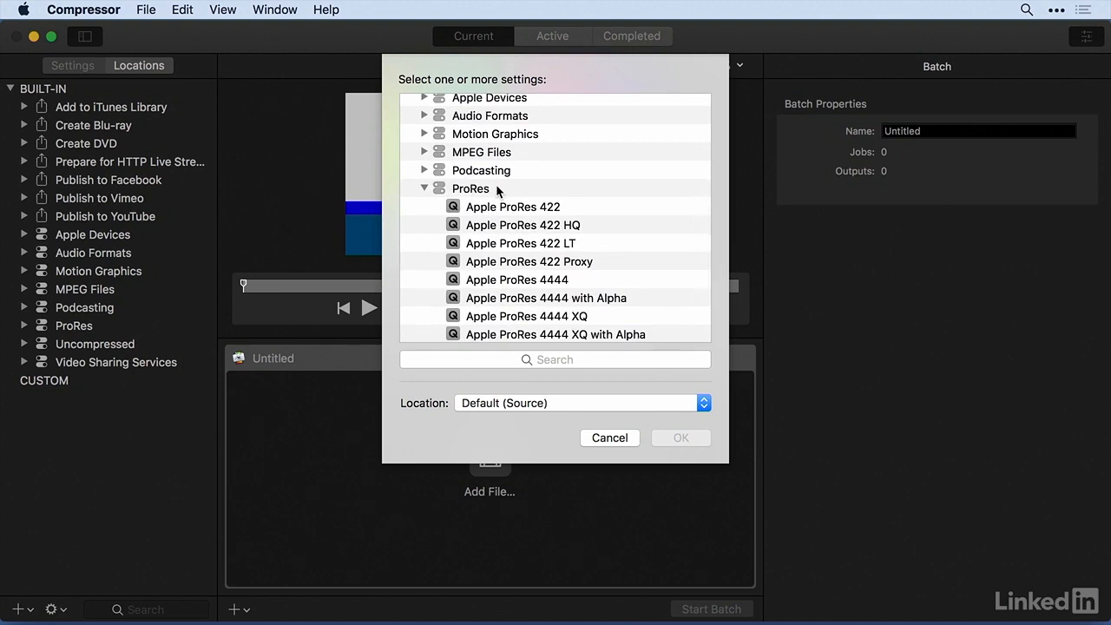
click(518, 208)
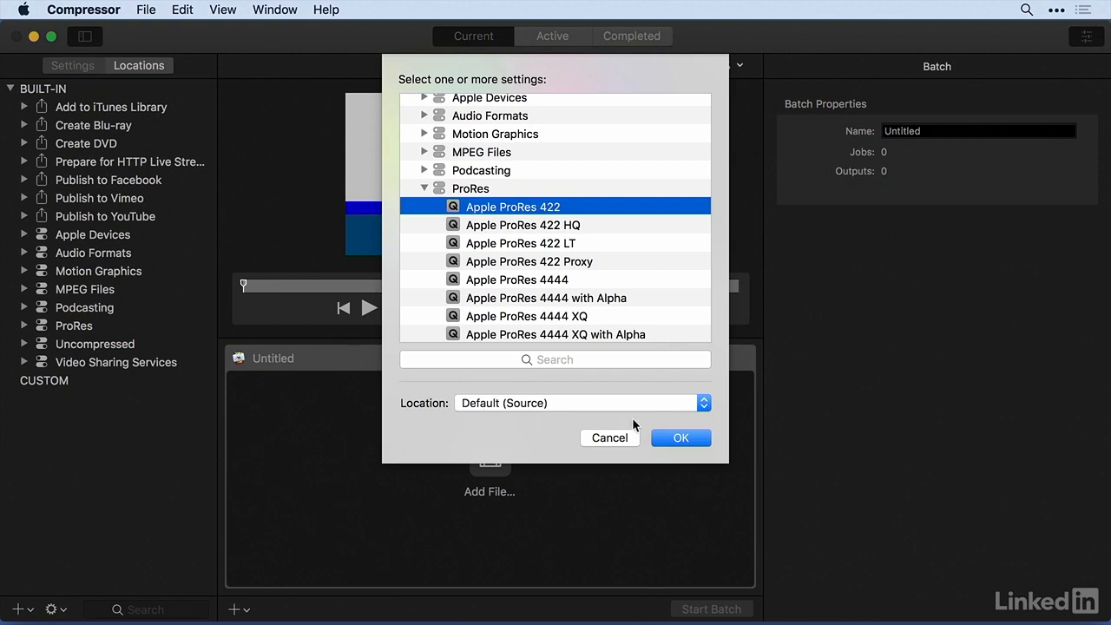
click(680, 439)
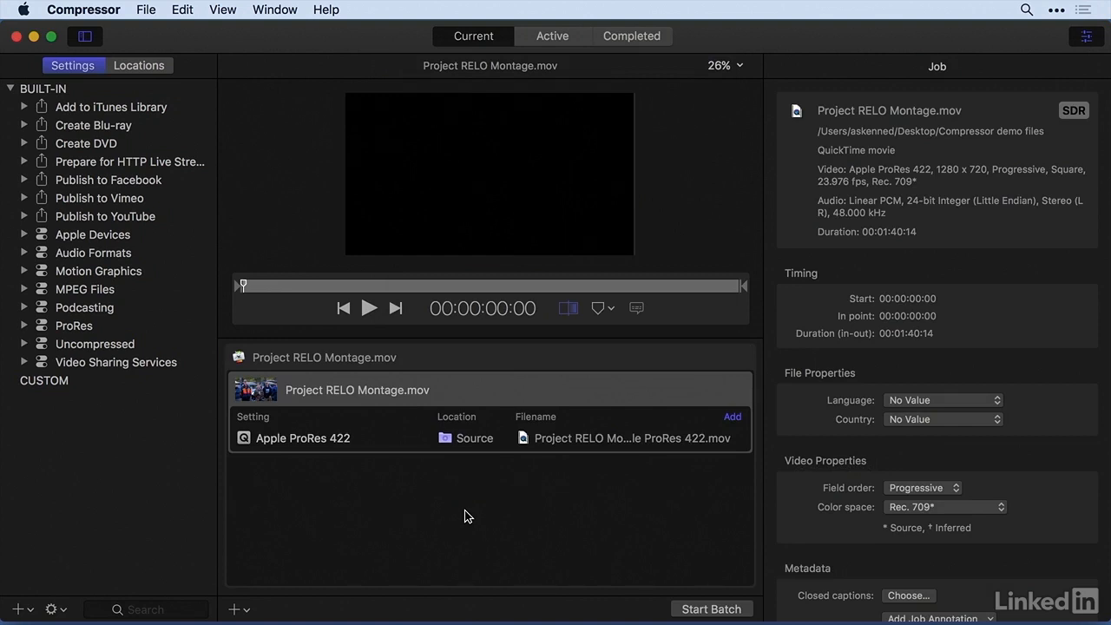
click(407, 438)
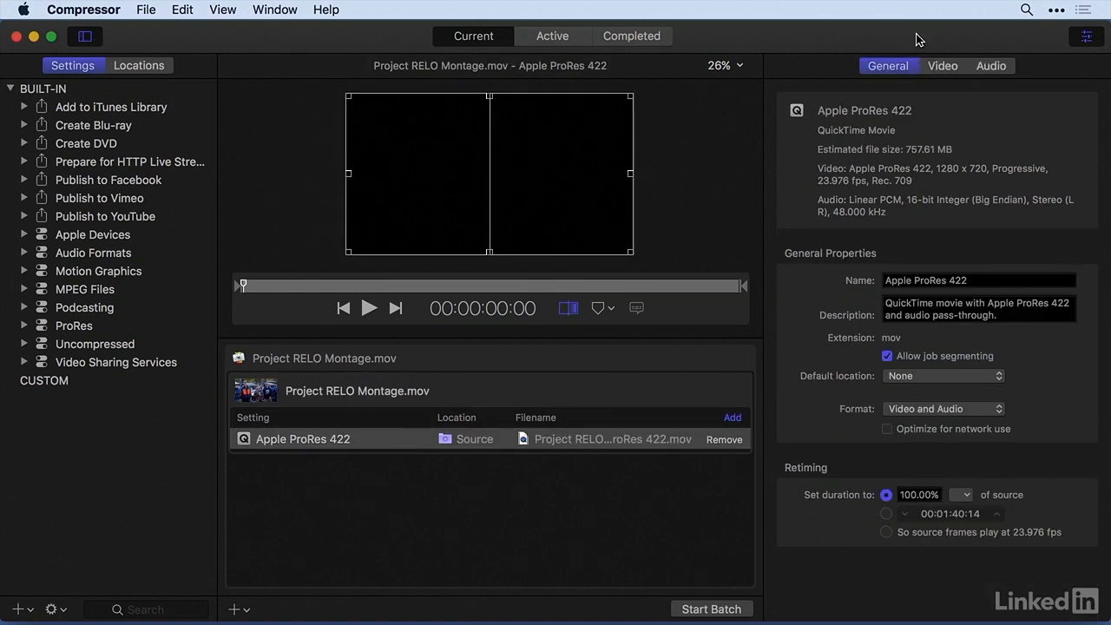
click(943, 66)
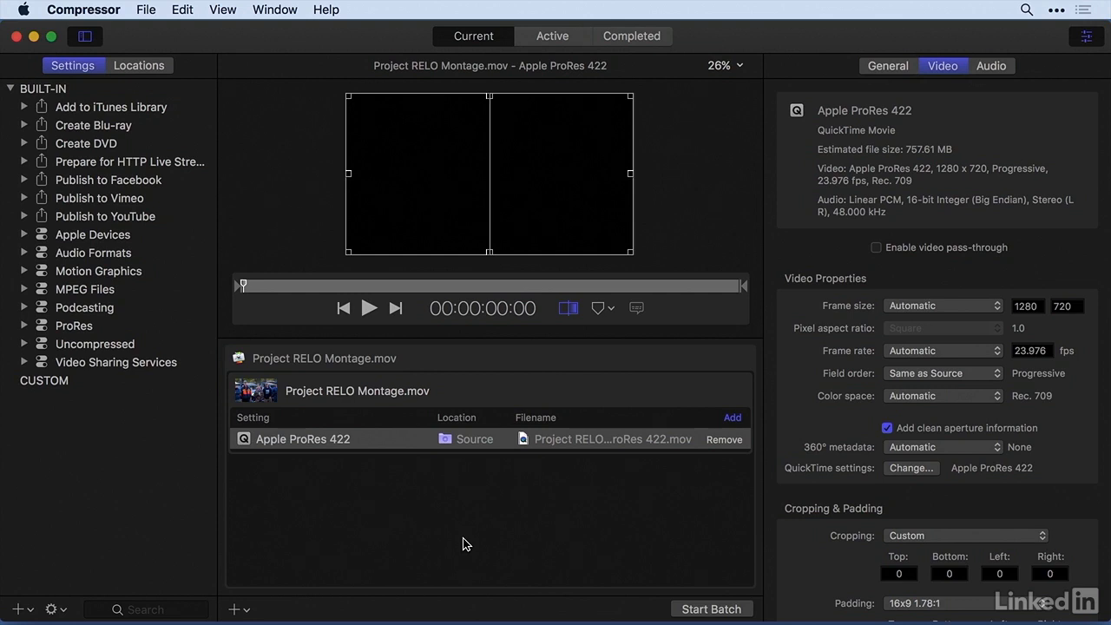
Add an AIFF output from the built-in audio formats to the Project RELO Montage.mov job.
click(24, 252)
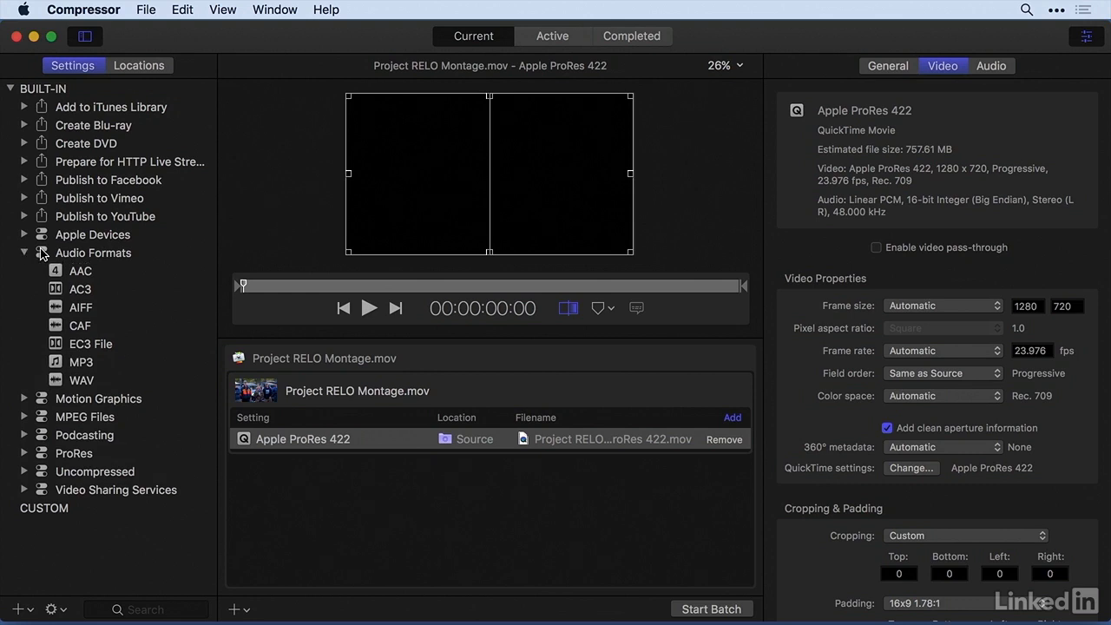
click(82, 311)
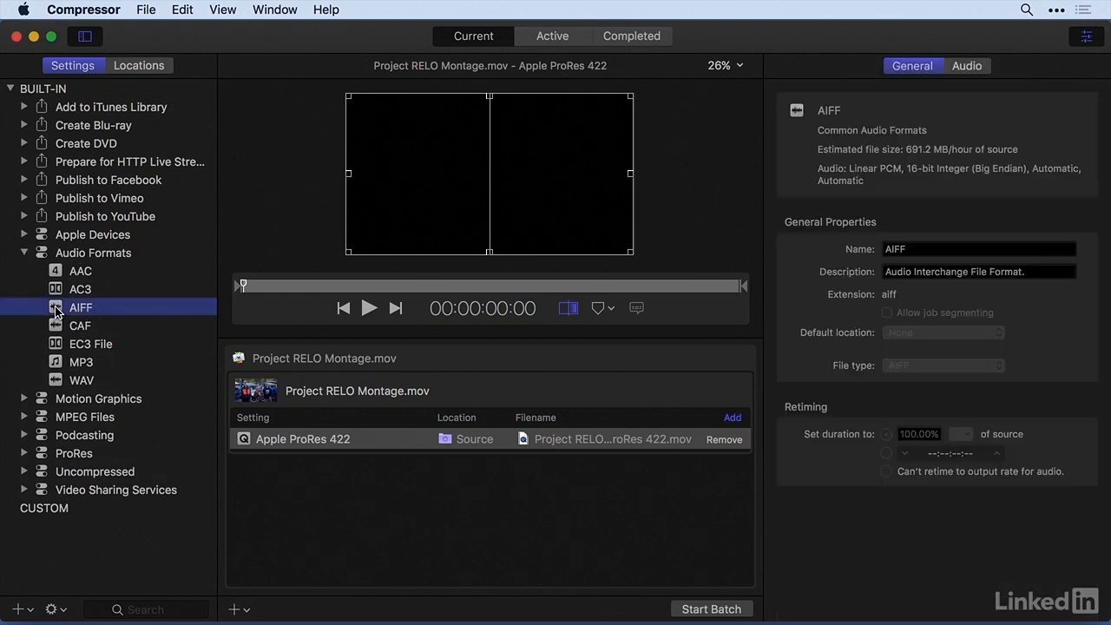
drag(83, 311, 425, 406)
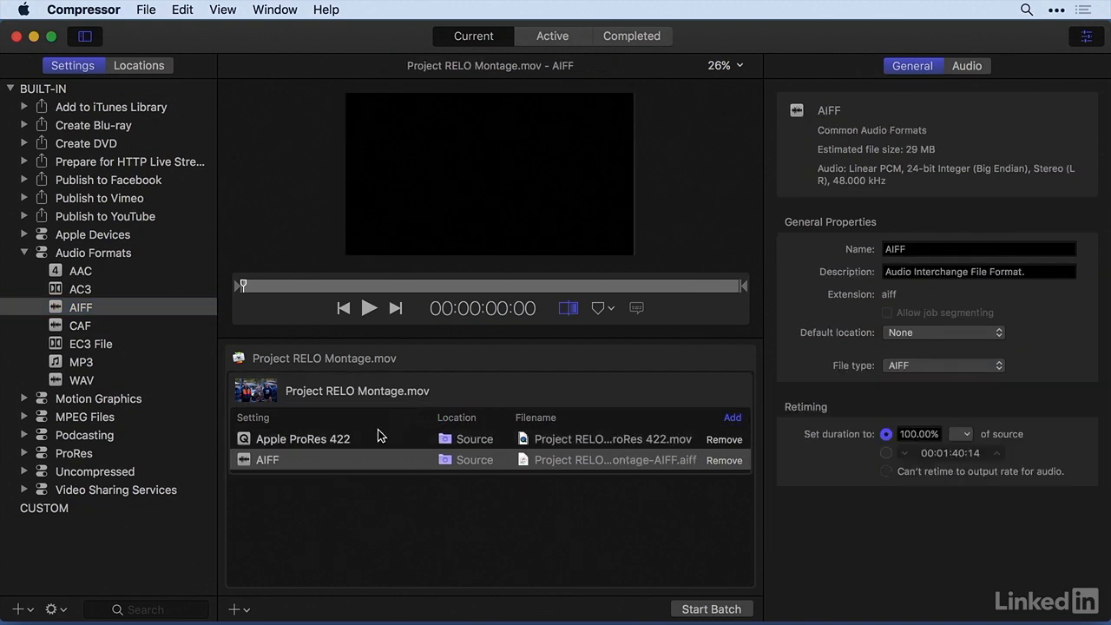
Compare the properties of the montage's Apple ProRes 422 and AIFF outputs, and view the job's own properties.
click(382, 440)
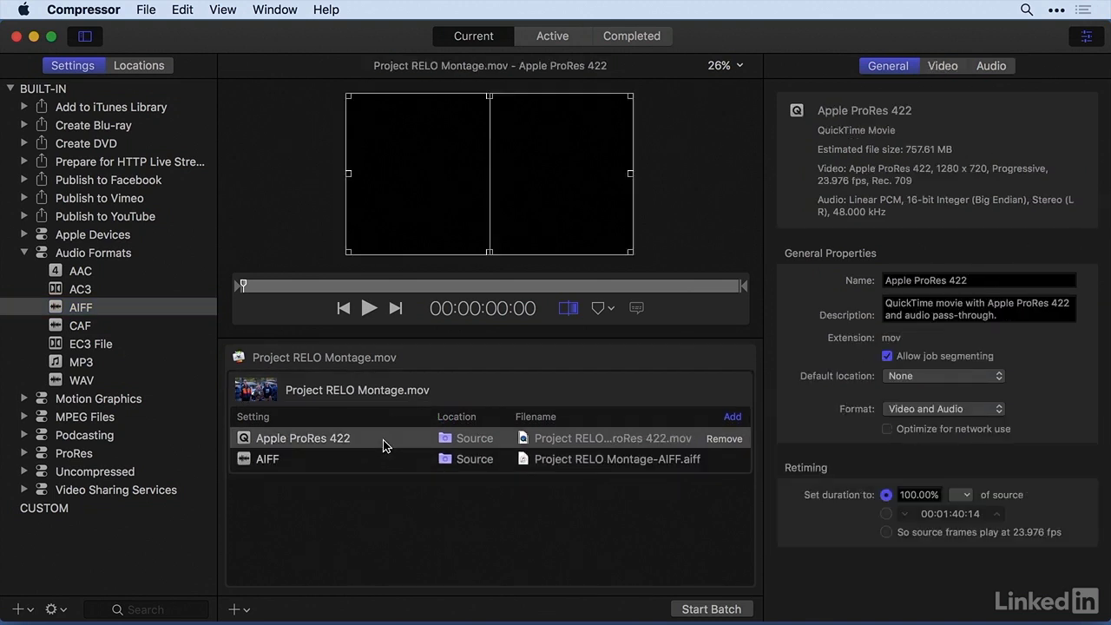
click(390, 460)
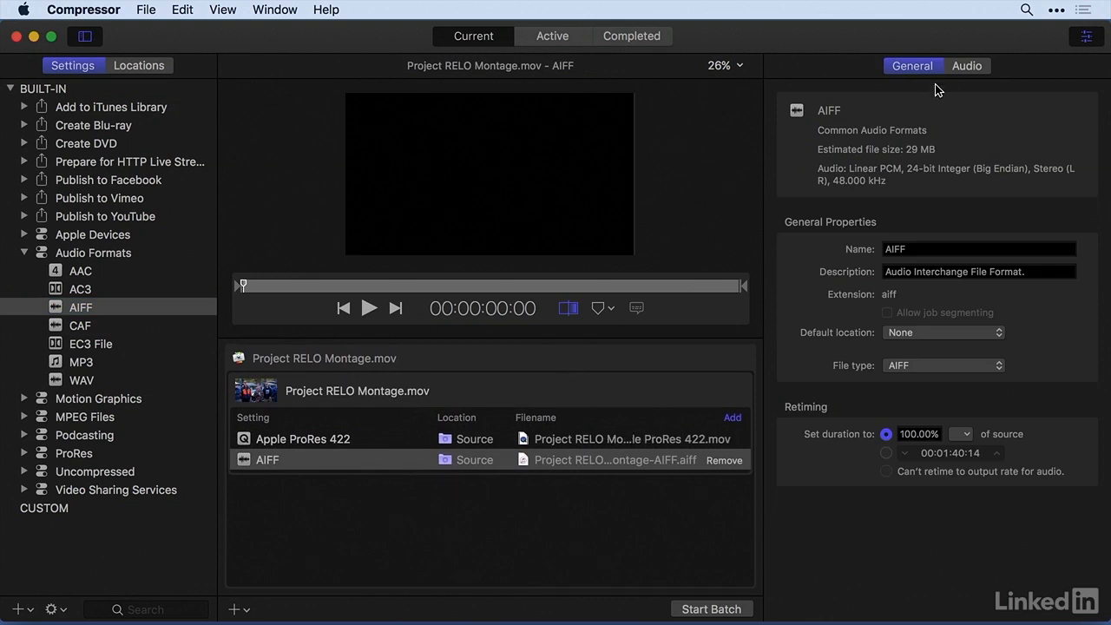
click(967, 66)
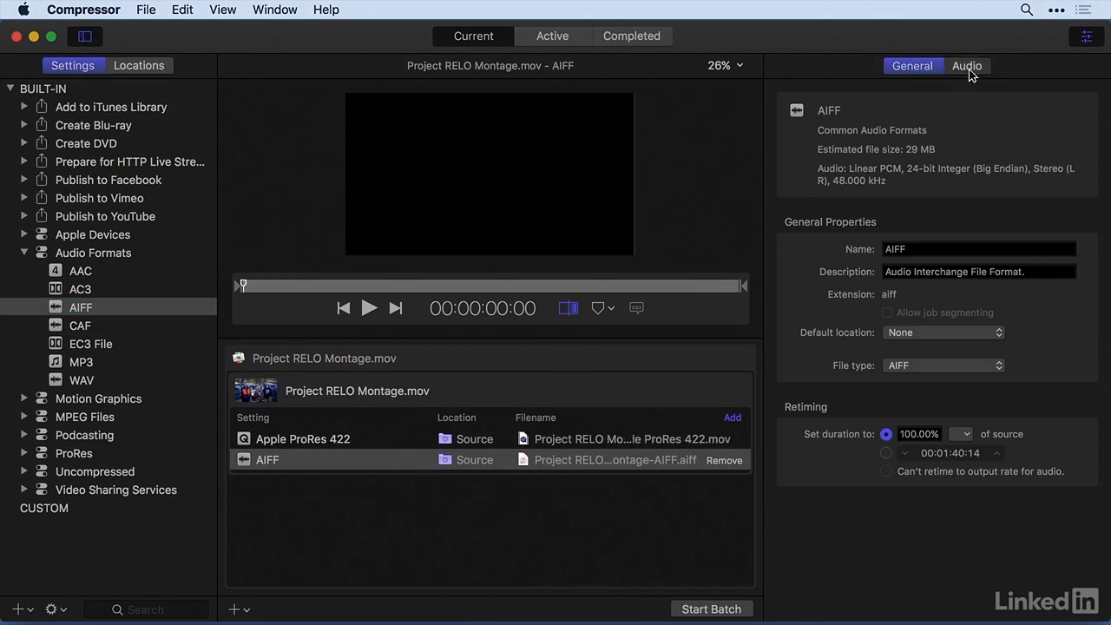
click(907, 66)
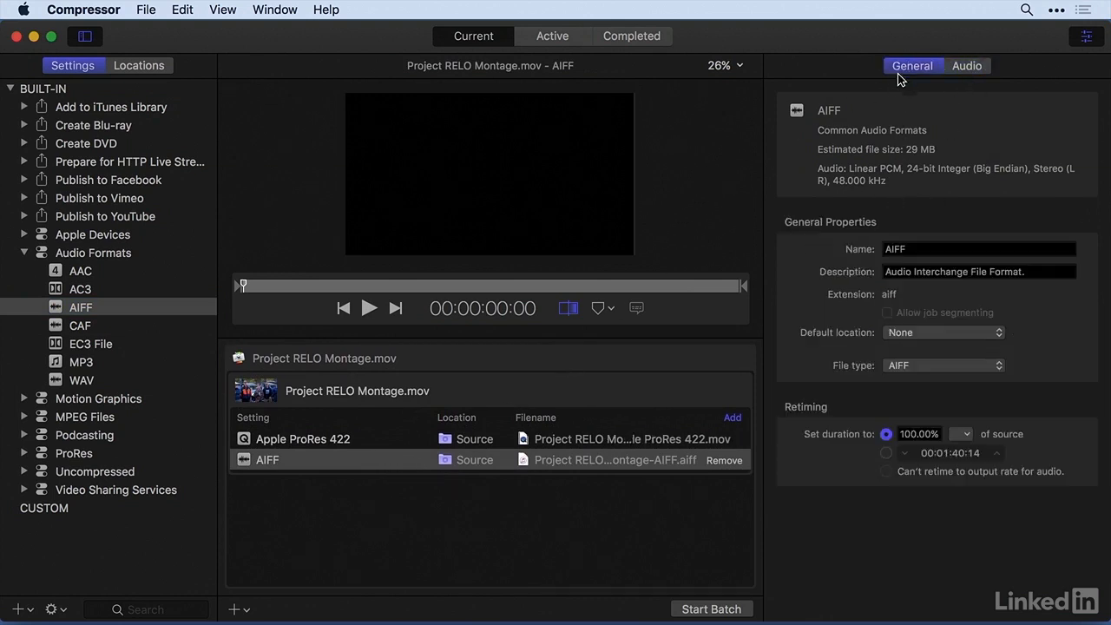
click(472, 400)
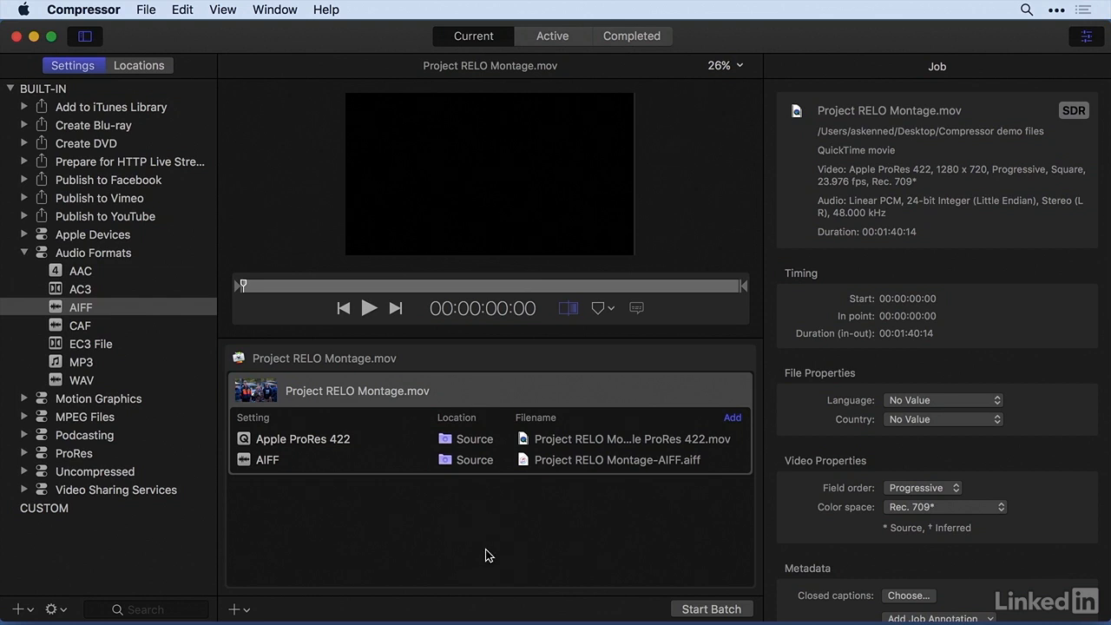
Add the Project RELO interview movie from the Compressor demo files folder to the batch as a second job.
click(235, 610)
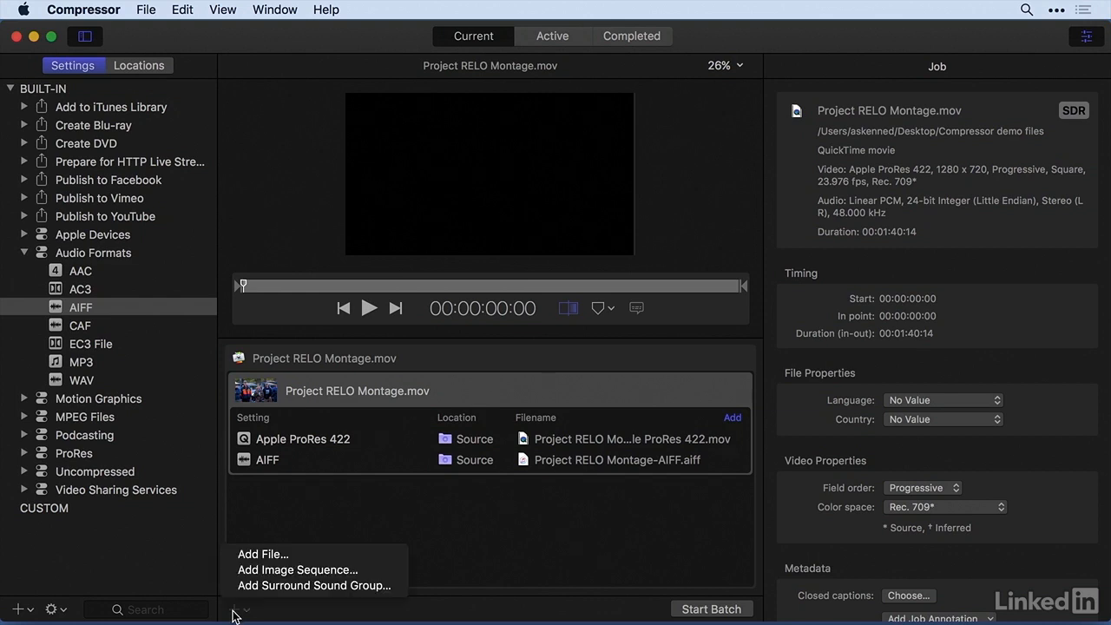
click(248, 554)
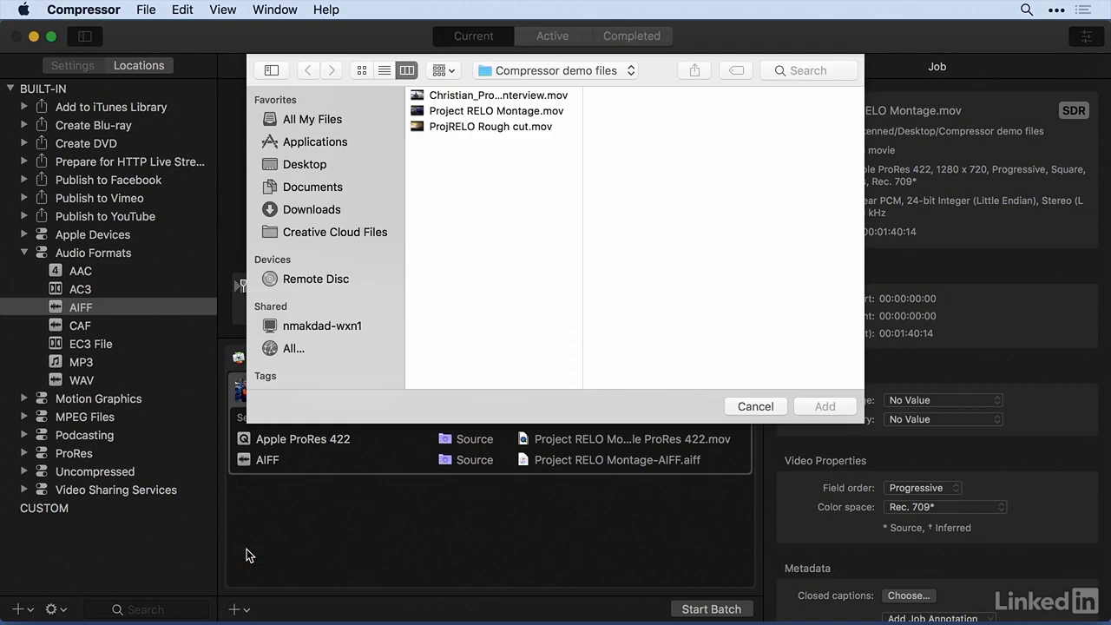
click(474, 95)
click(820, 408)
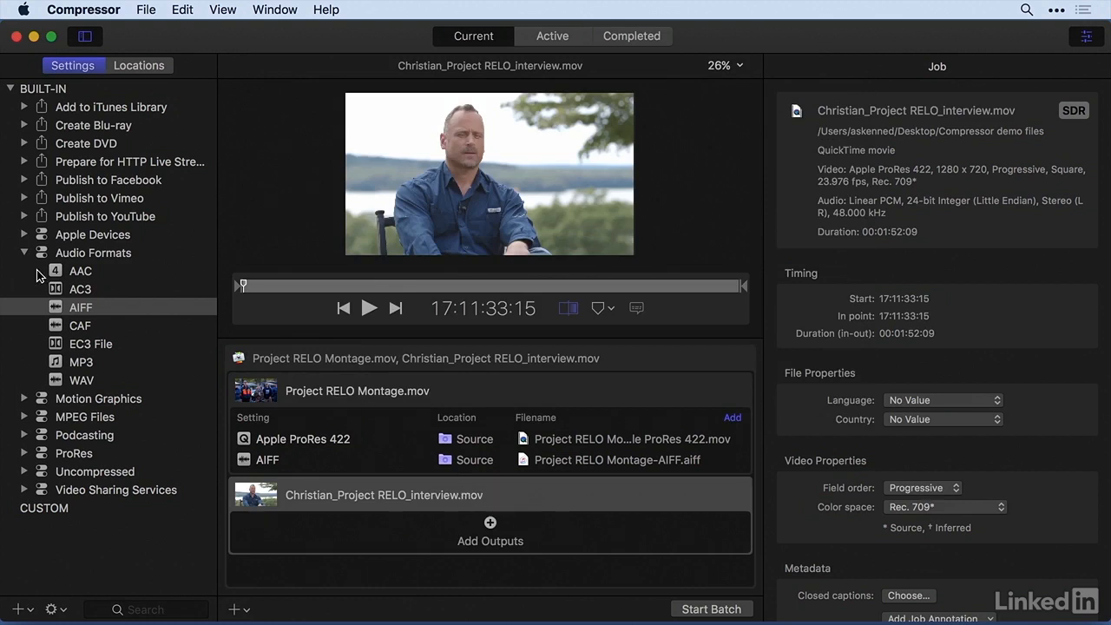
Add an Apple Devices HD (Best Quality) output to the interview job, using the Default (Source) location.
click(490, 524)
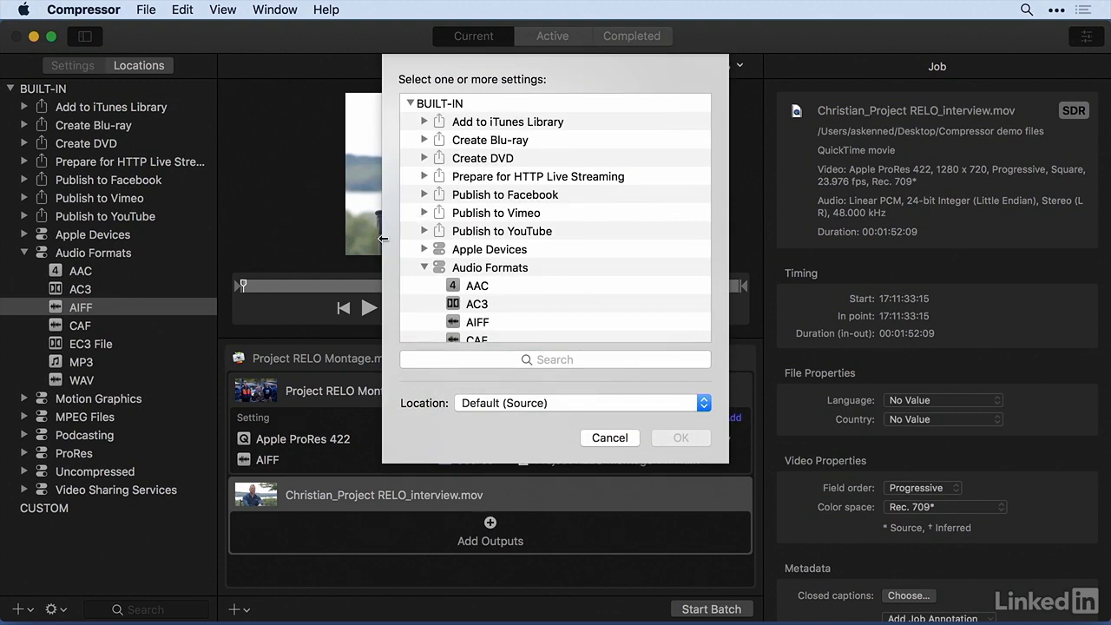
click(425, 249)
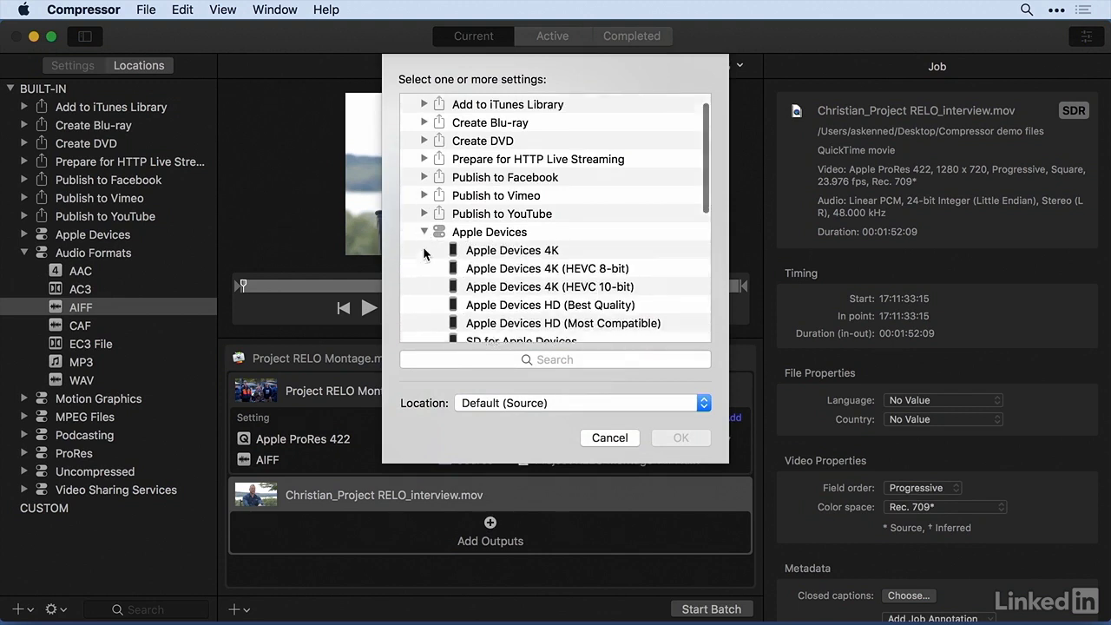
scroll(424, 252, down, 2)
click(495, 246)
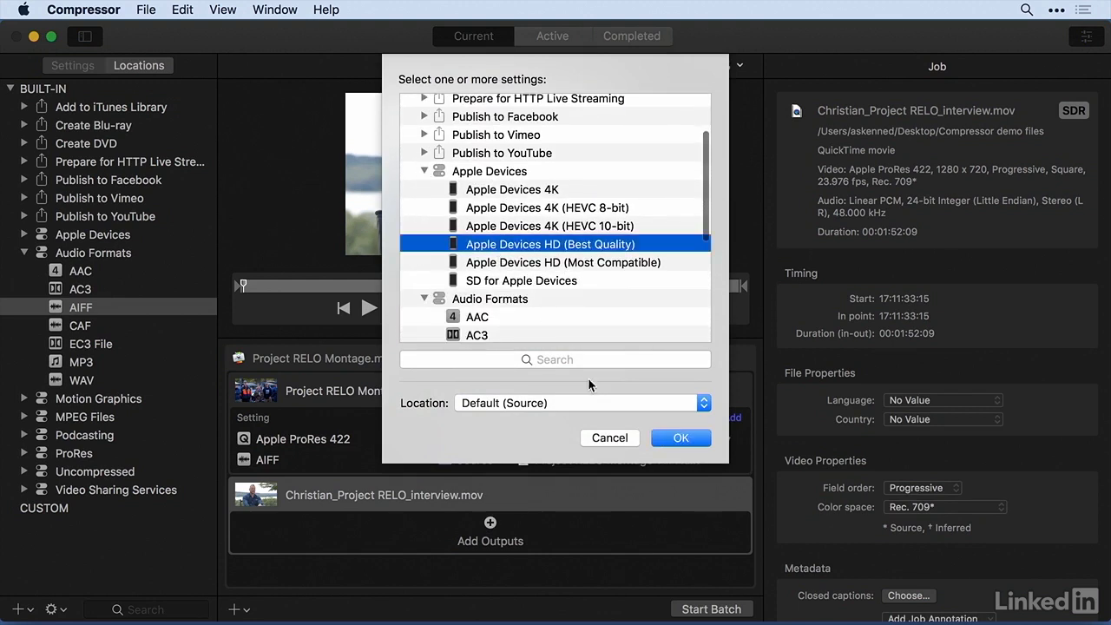
click(668, 437)
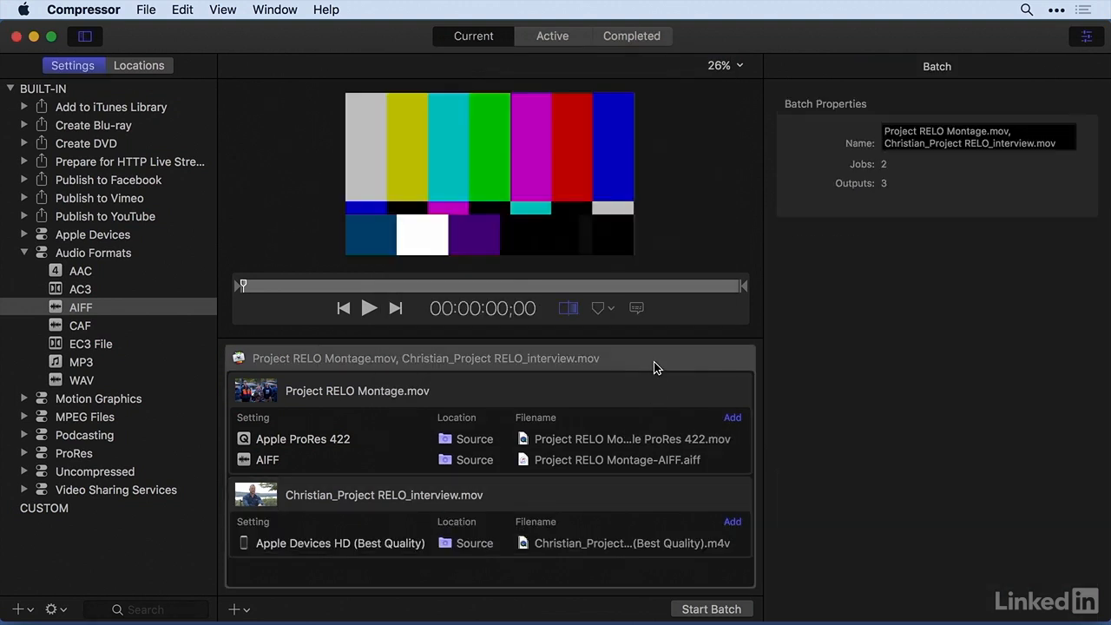
Examine the properties of the batch, the montage job and the interview job in turn.
click(653, 361)
click(625, 391)
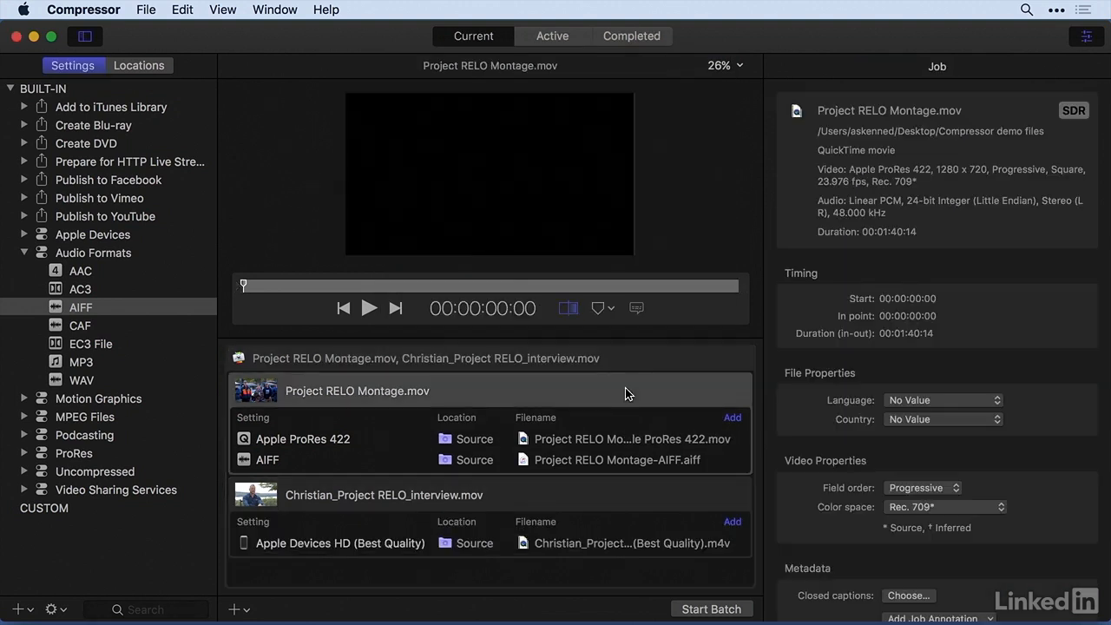
click(603, 502)
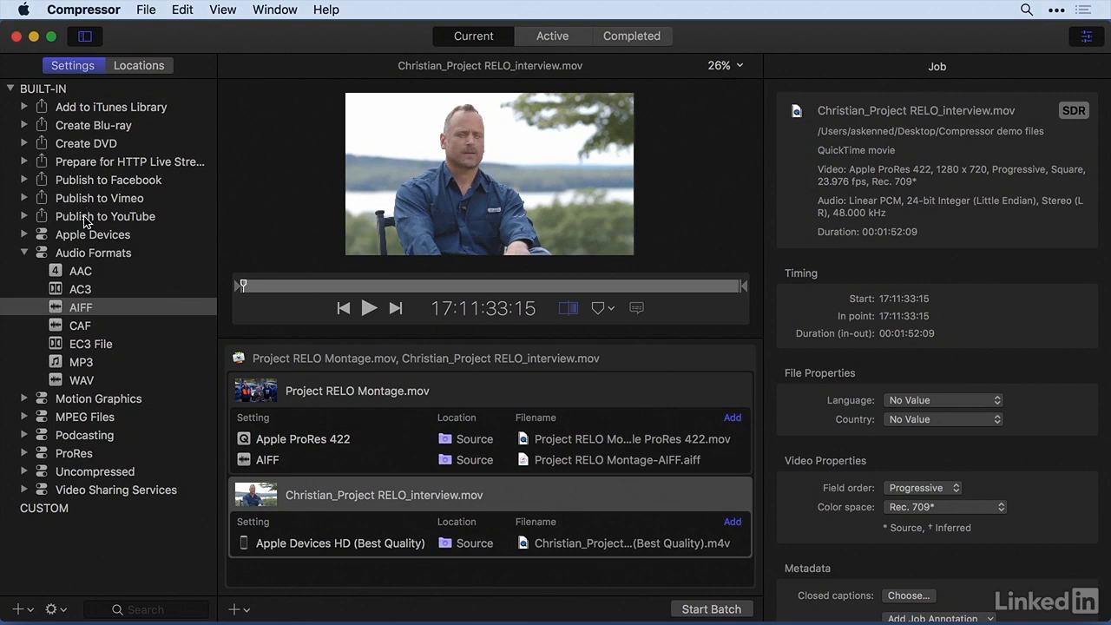
Apply the Publish to YouTube setting to the interview job, and review its warning details and the job's YouTube action fields.
drag(59, 219, 574, 497)
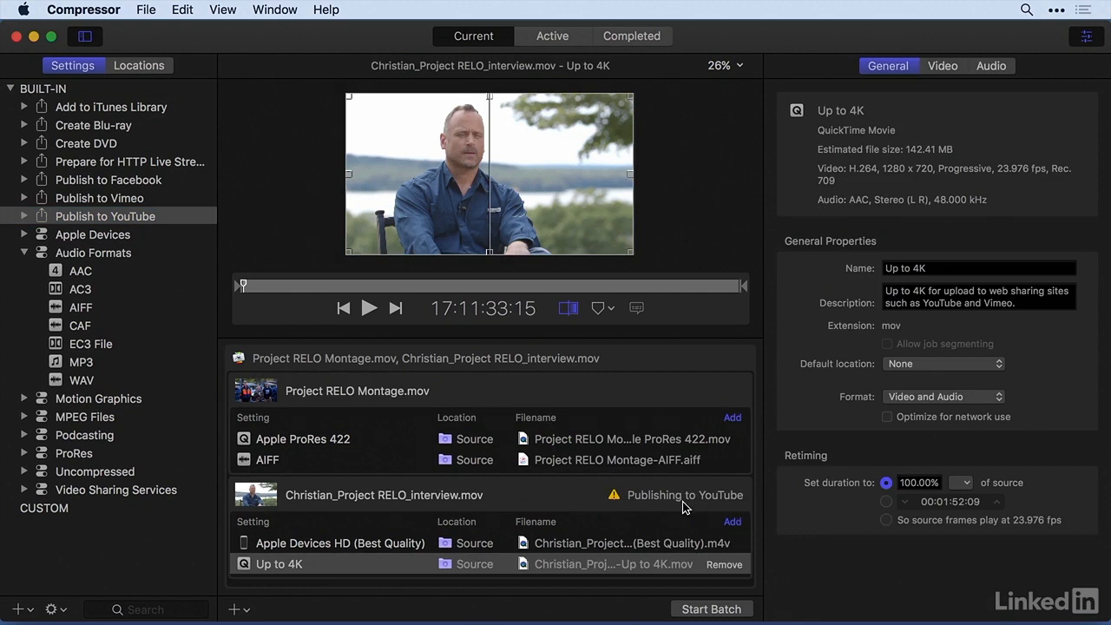
click(613, 499)
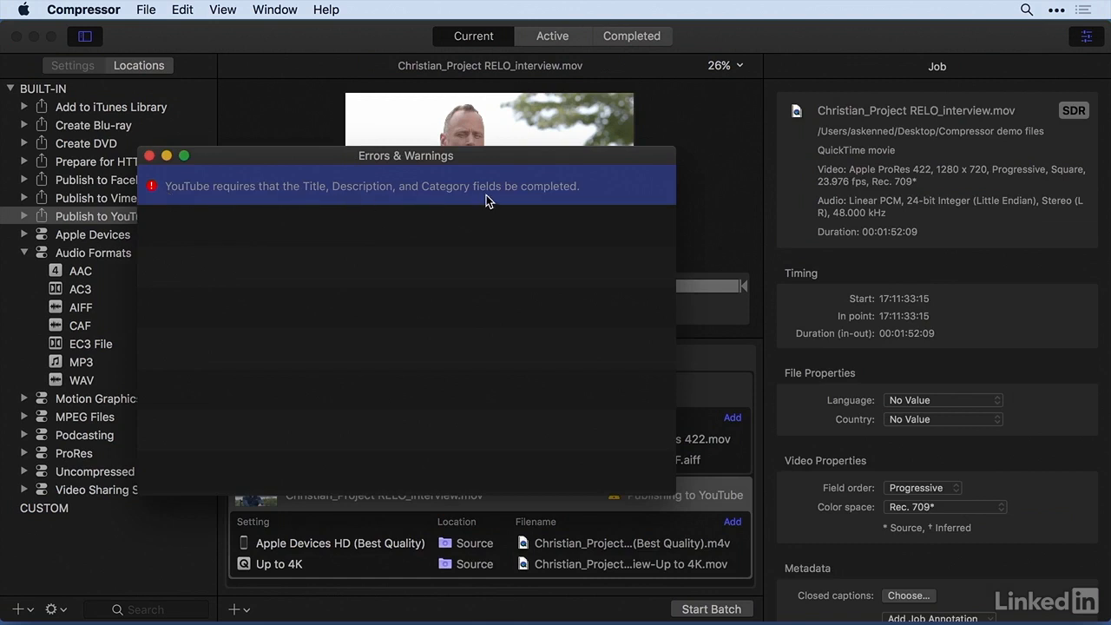
click(149, 155)
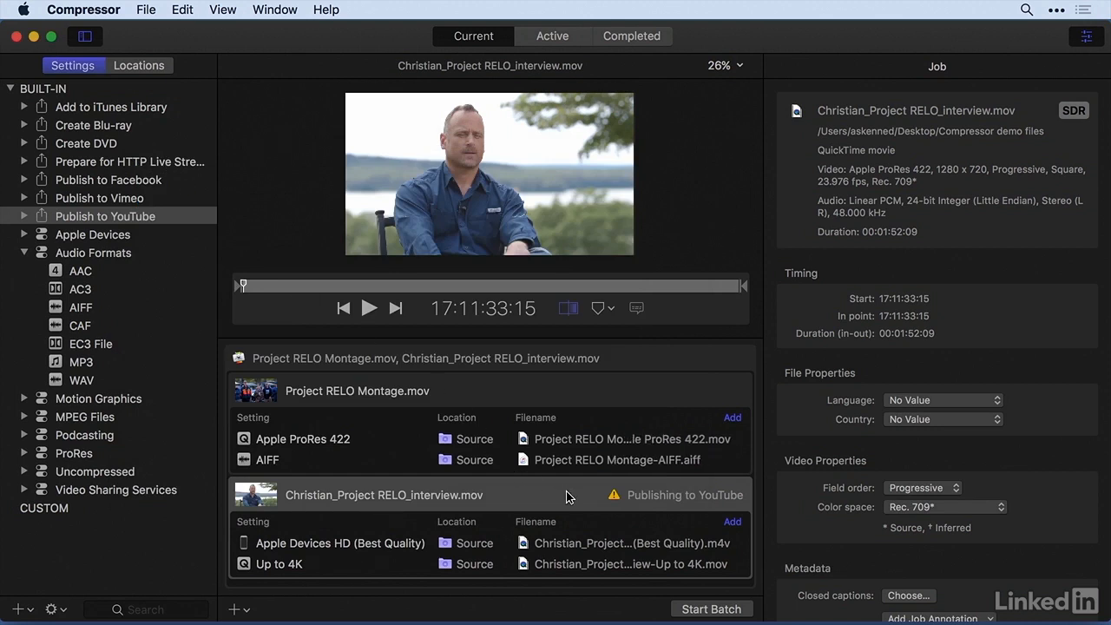
scroll(851, 215, down, 10)
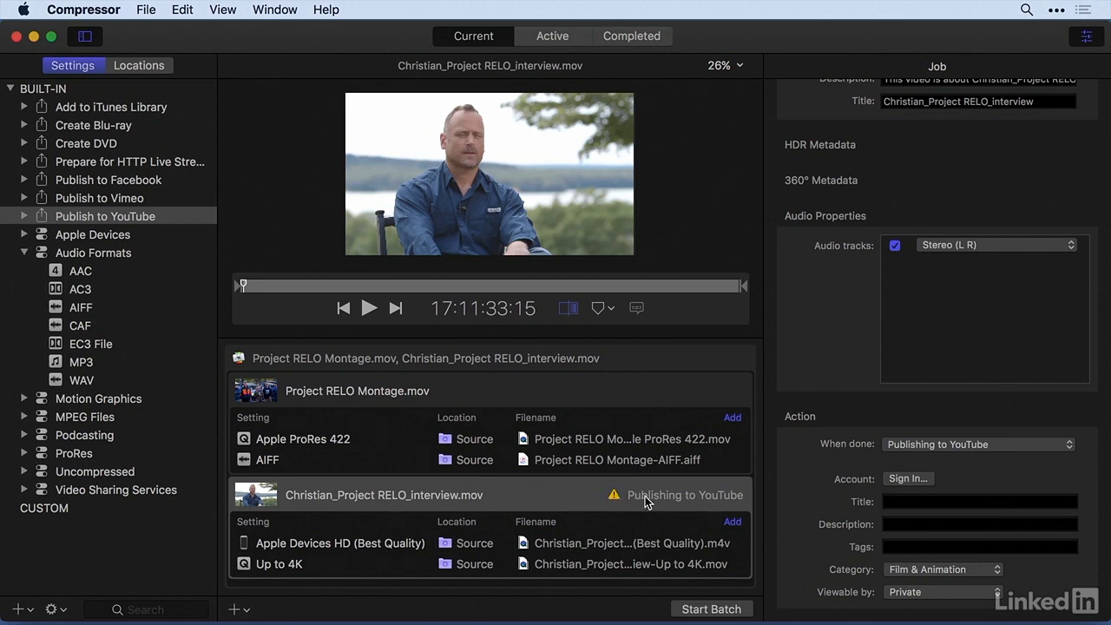
Delete the interview job from the batch, undo the deletion and reselect the job.
key(Delete)
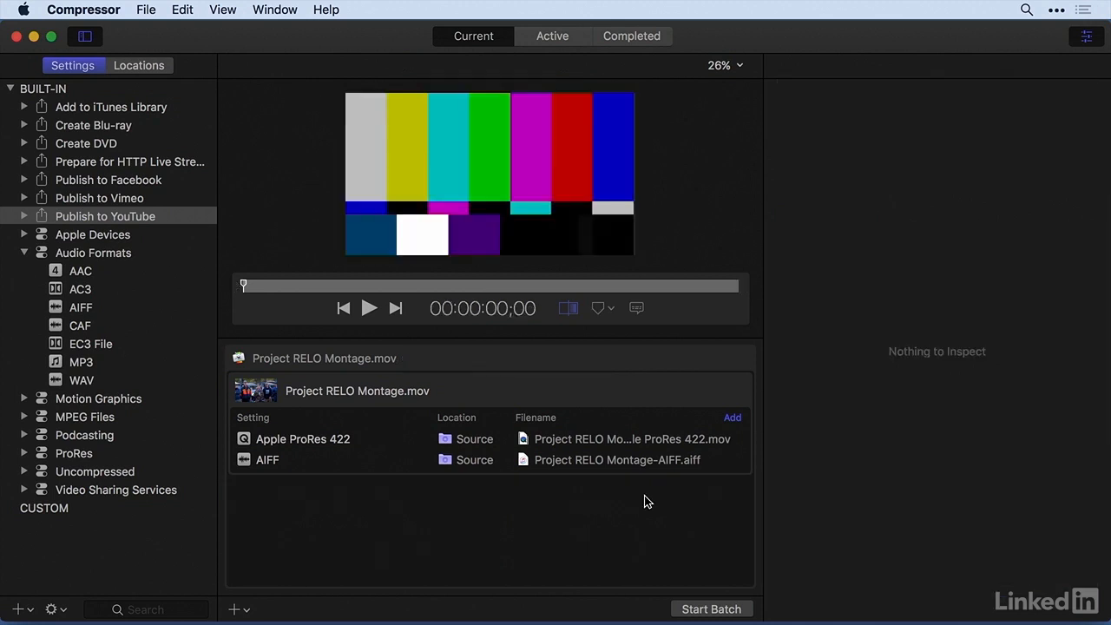
key(super+z)
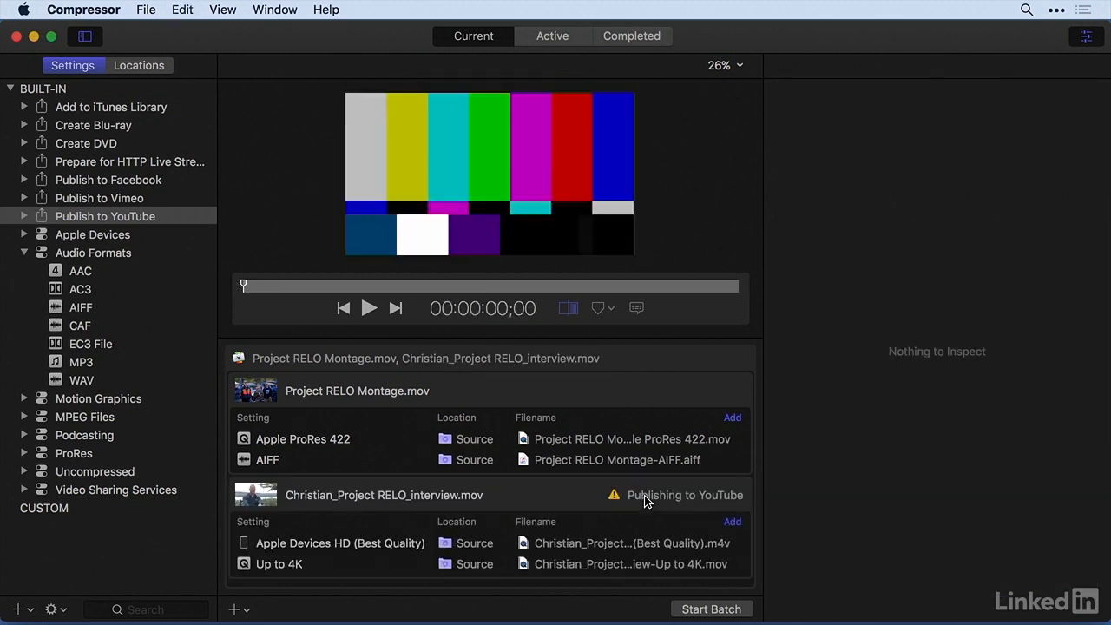
click(639, 499)
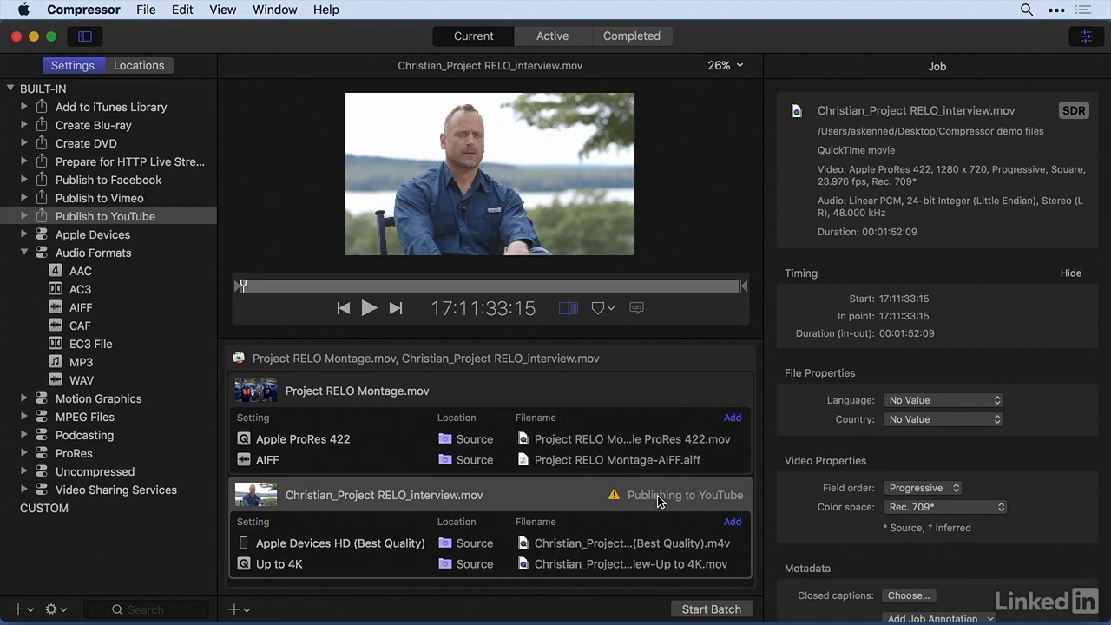
Set the interview job's completion action to Do Nothing.
scroll(826, 421, down, 10)
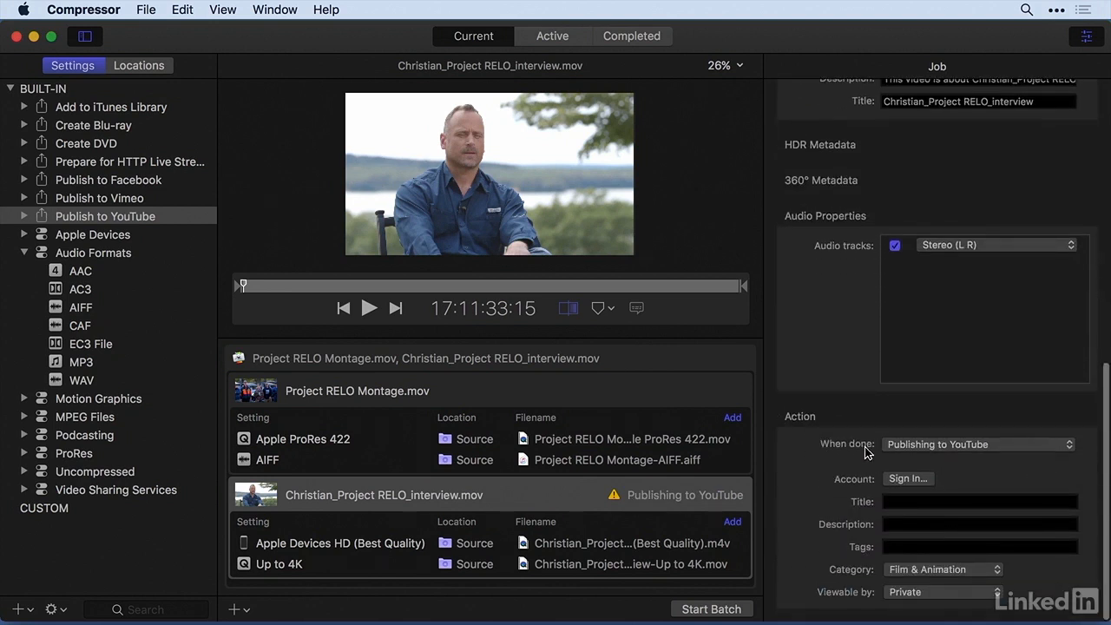
click(1010, 444)
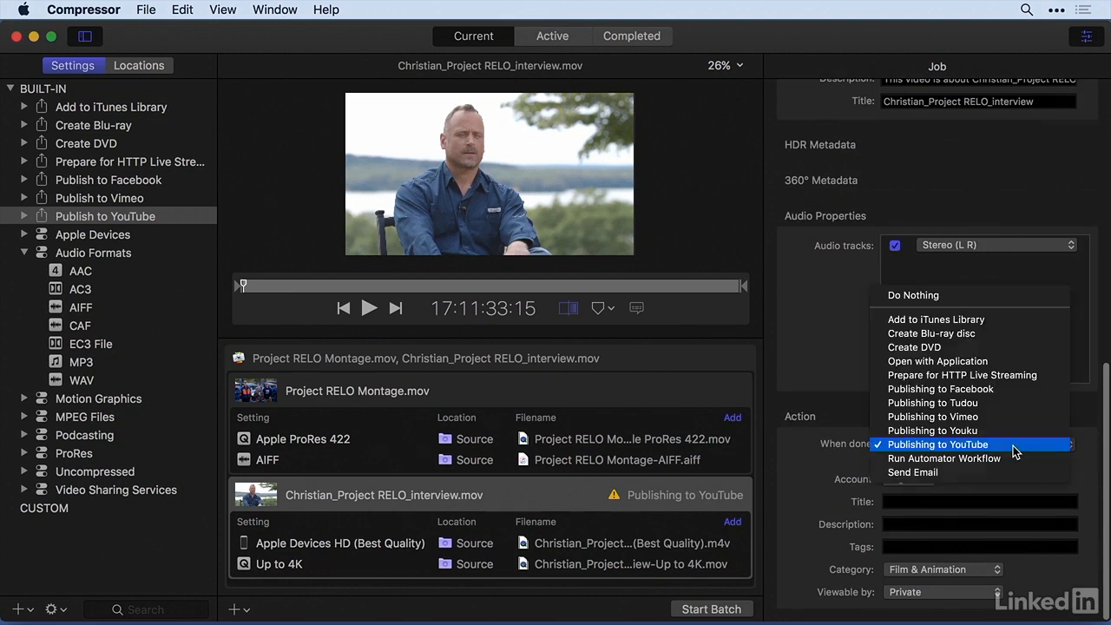
click(945, 296)
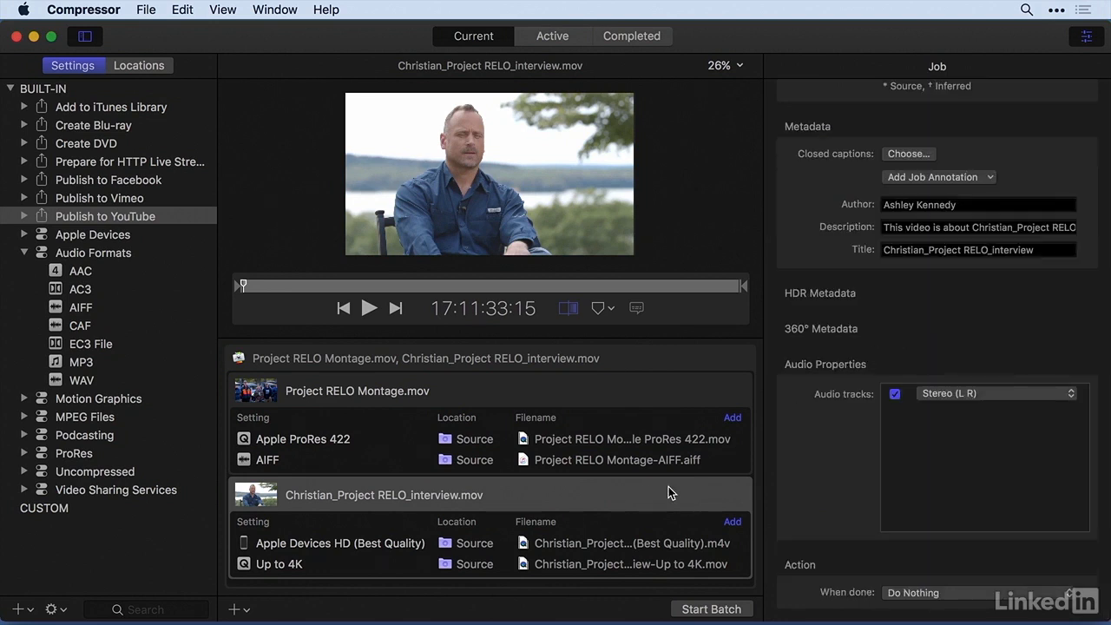
scroll(866, 581, down, 2)
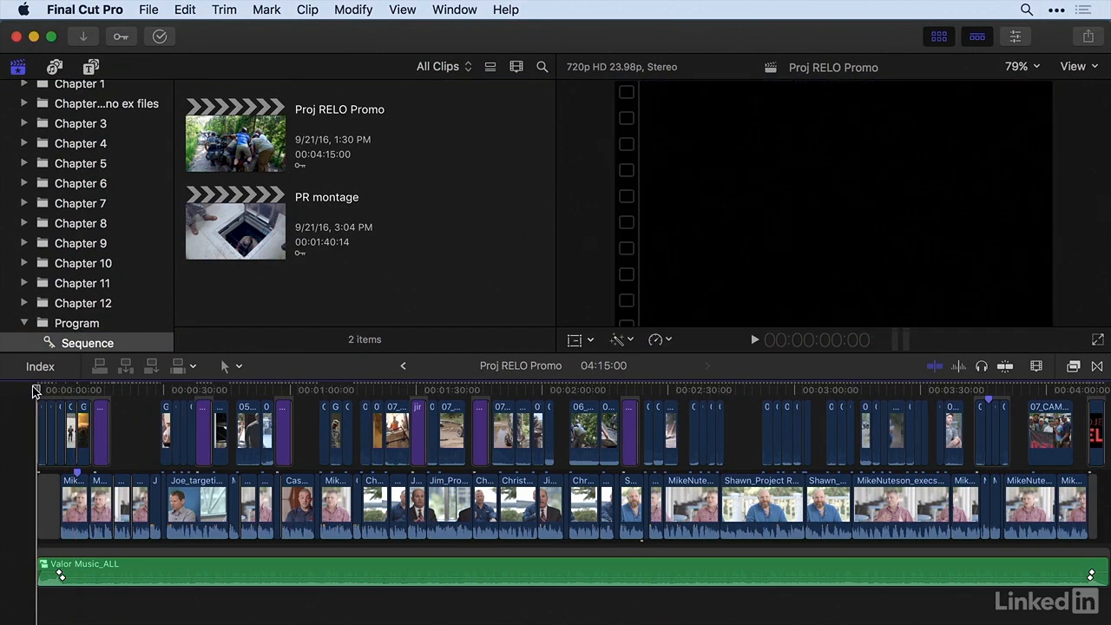
In Final Cut Pro, mark a range covering the first 01:02:14 of the Proj RELO Promo timeline and send it to Compressor.
key(o)
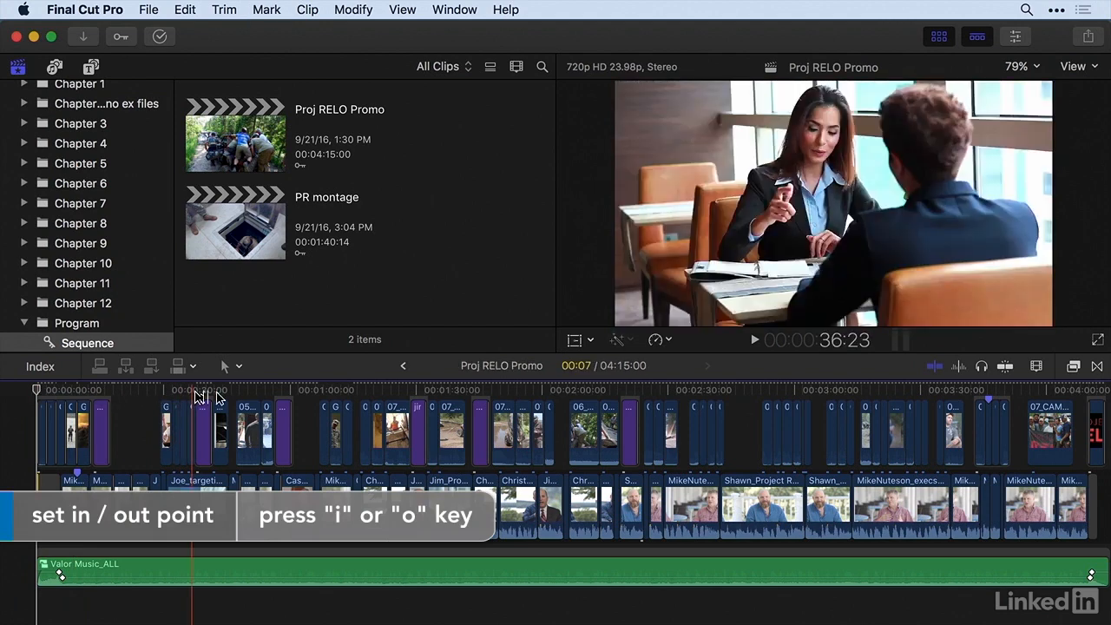
key(o)
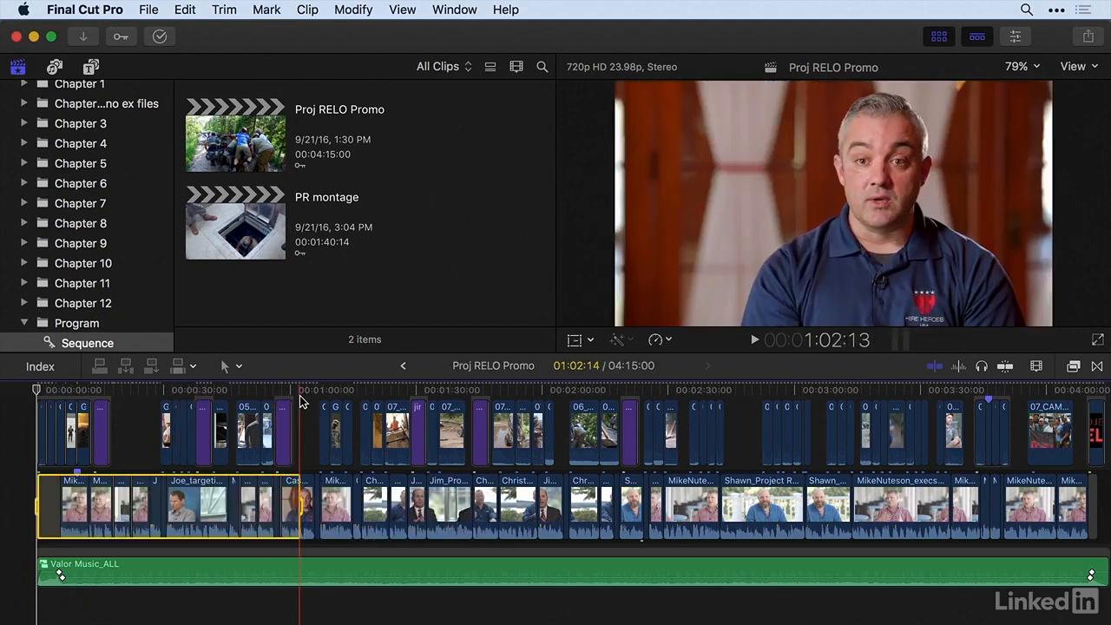
click(153, 9)
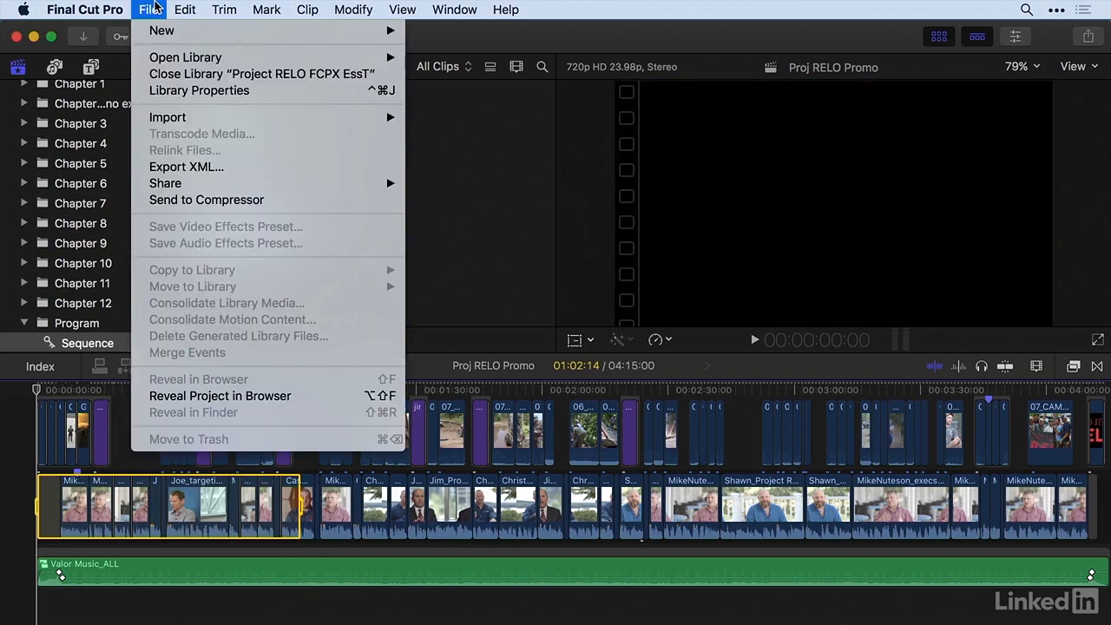
click(168, 201)
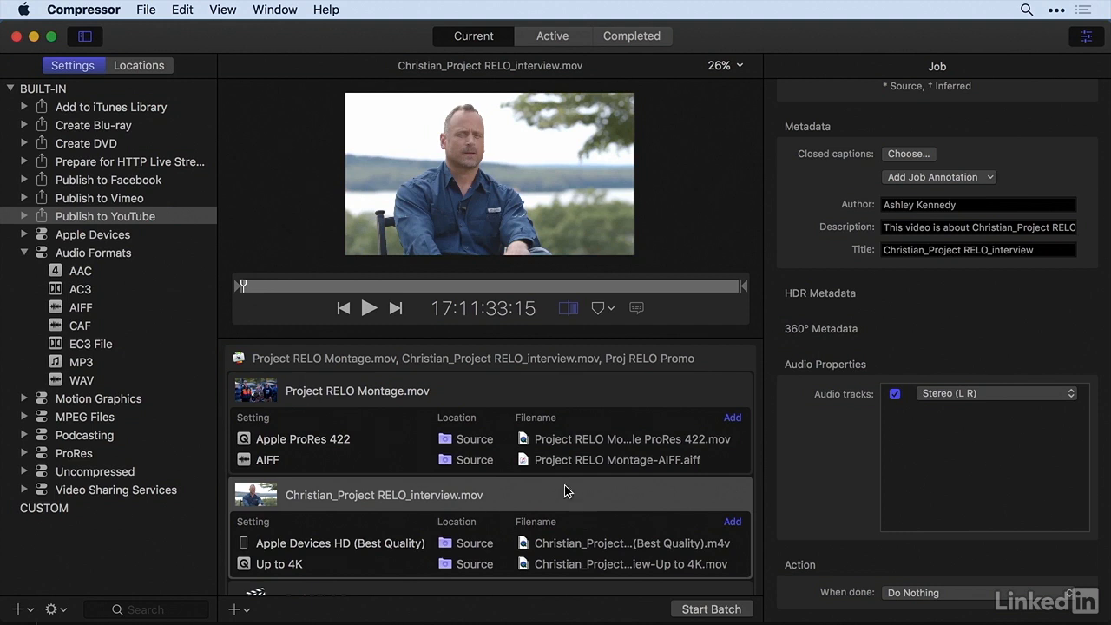
scroll(563, 486, down, 3)
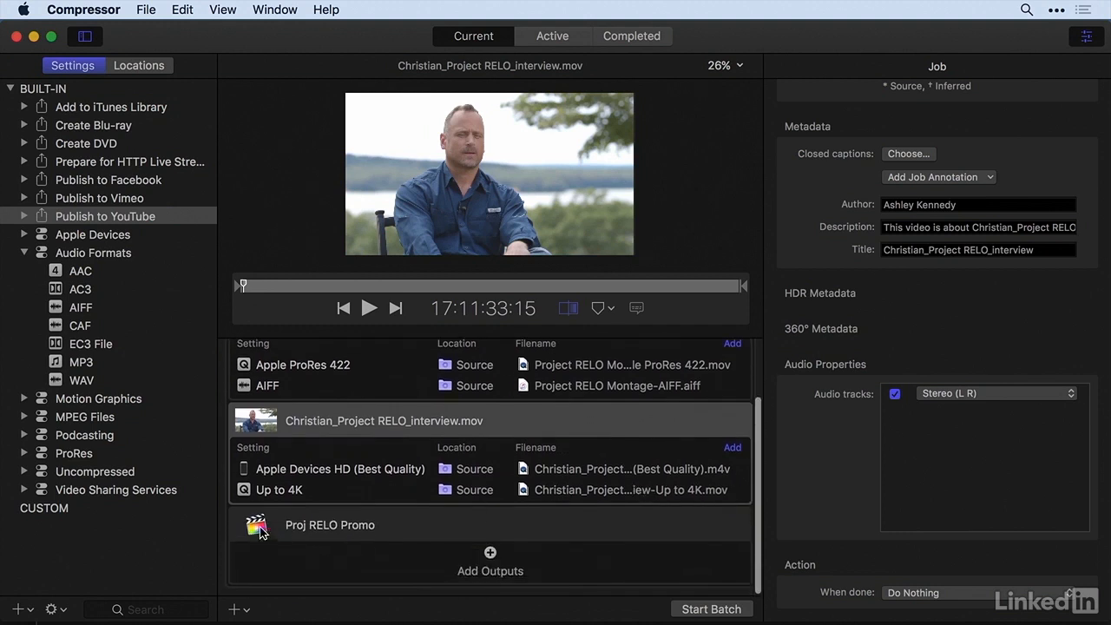
scroll(256, 535, up, 2)
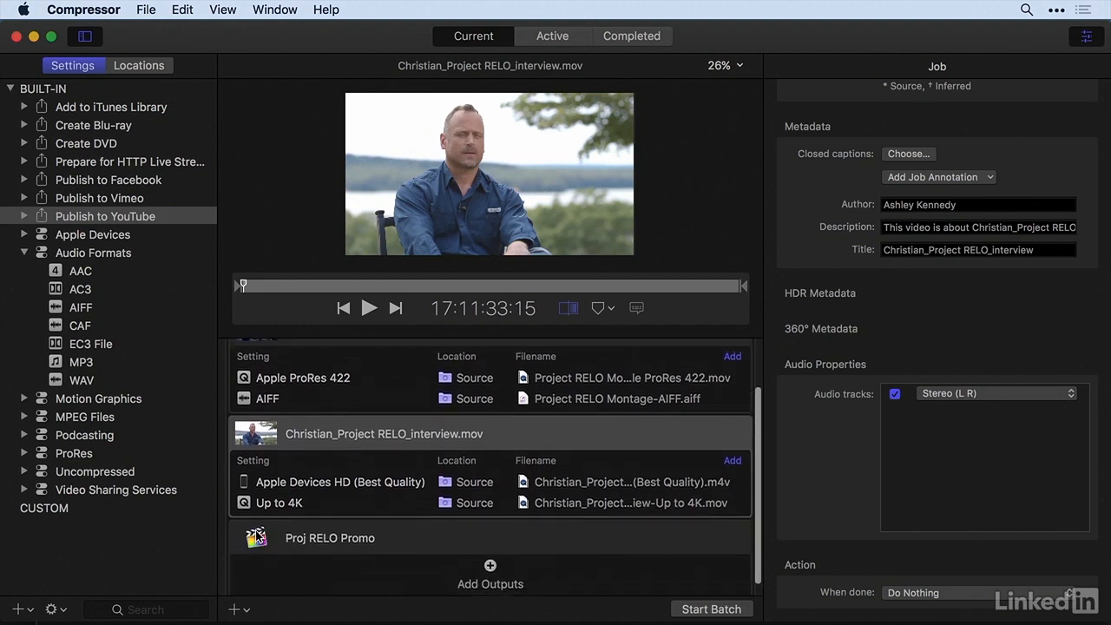
scroll(256, 451, down, 2)
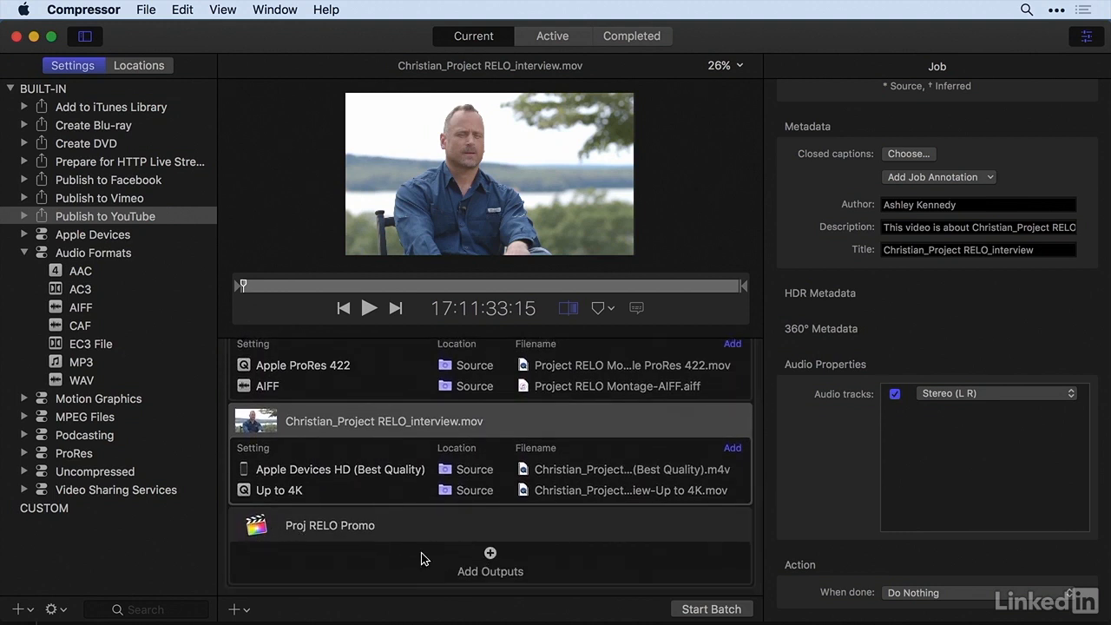
Apply the Create Blu-ray setting to the Proj RELO Promo job and inspect its H.264 for Blu-ray and Dolby Digital outputs.
mouse_move(245, 457)
click(84, 216)
drag(62, 134, 476, 525)
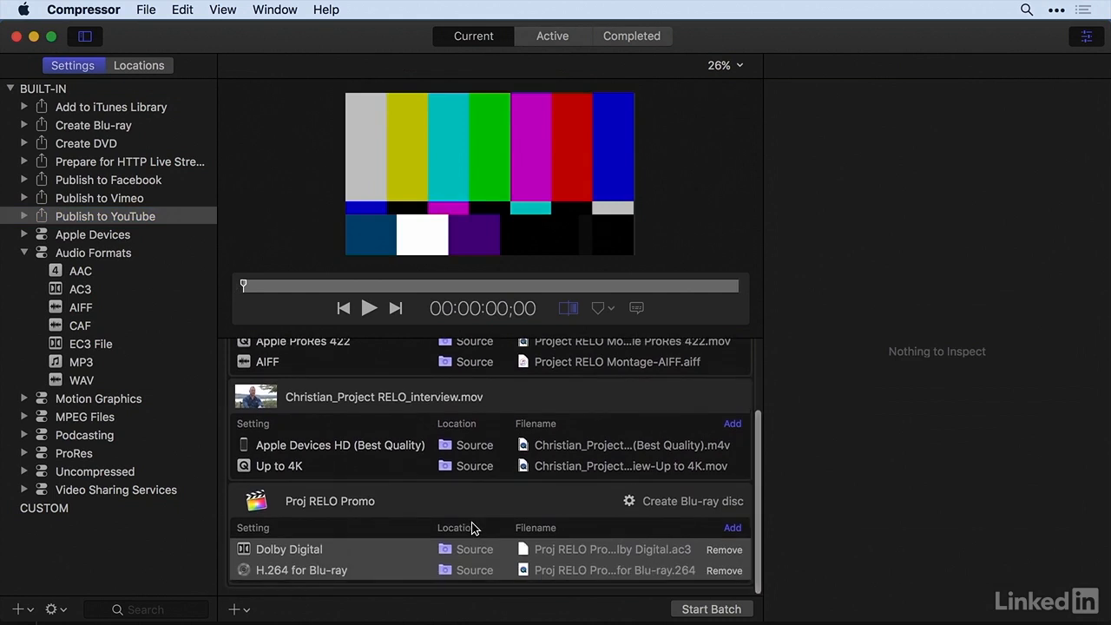
click(365, 572)
click(360, 550)
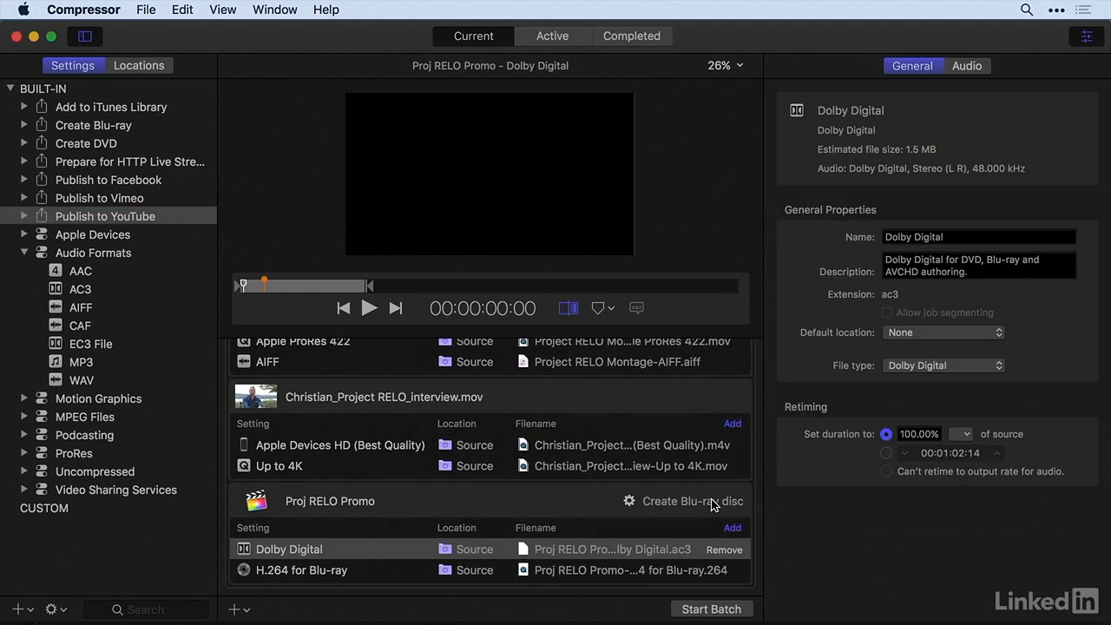
Review the promo job's Blu-ray action settings, keeping Hard Drive as the output device.
click(688, 509)
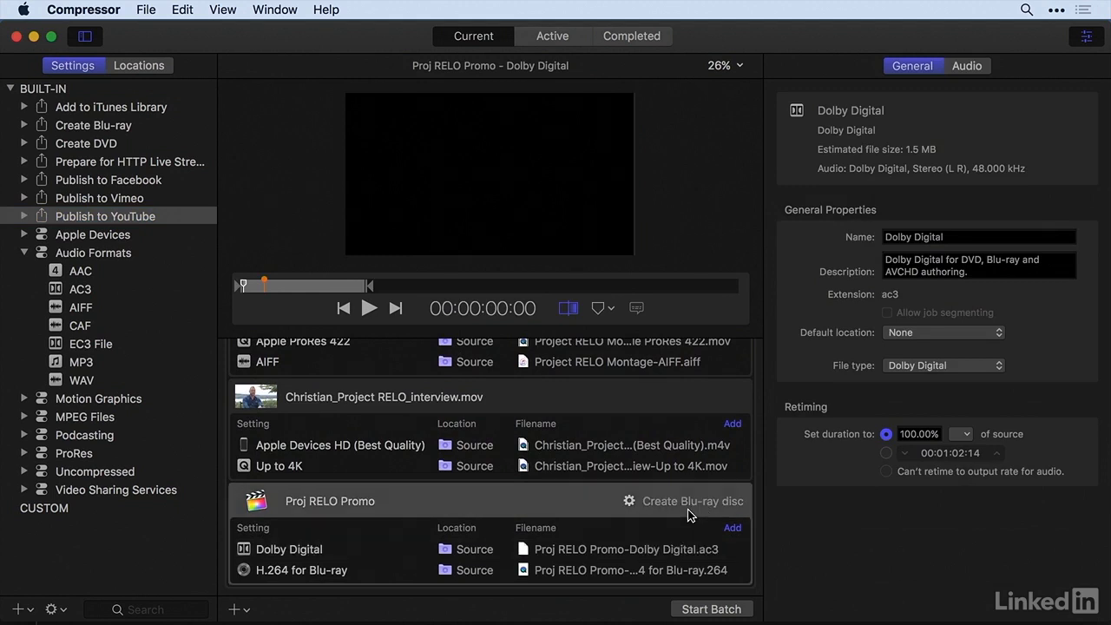
scroll(894, 348, down, 2)
scroll(894, 348, down, 10)
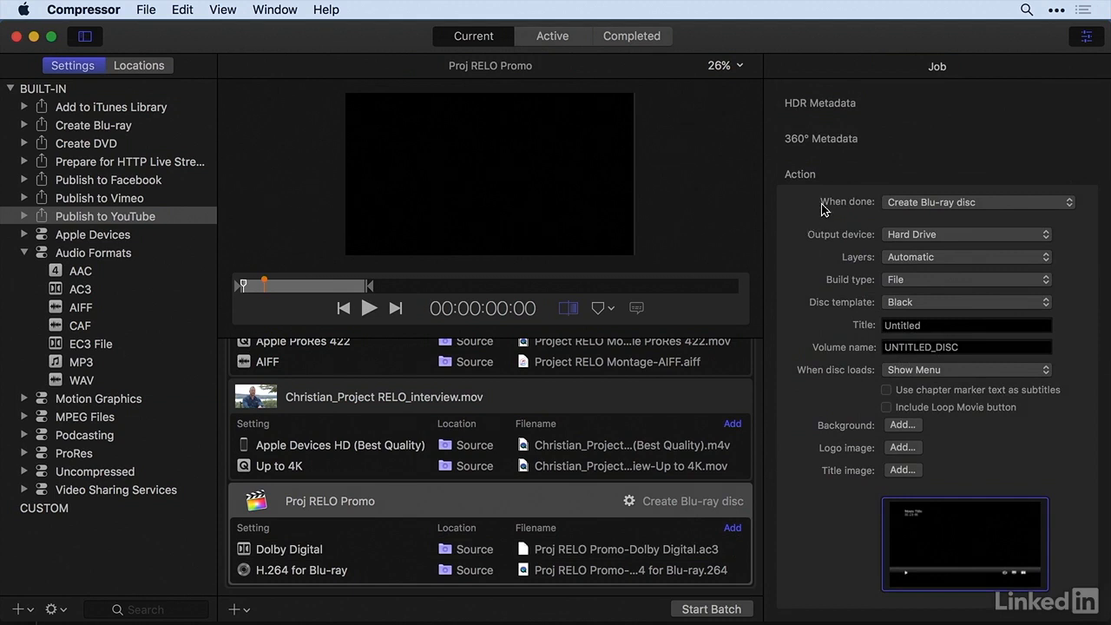
click(899, 243)
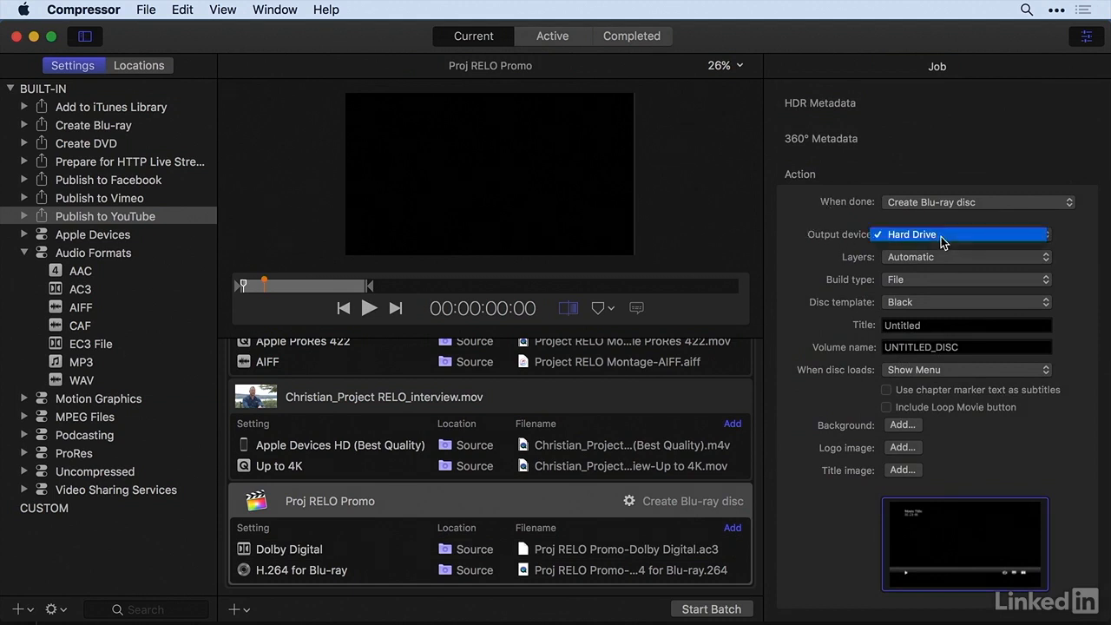
click(871, 236)
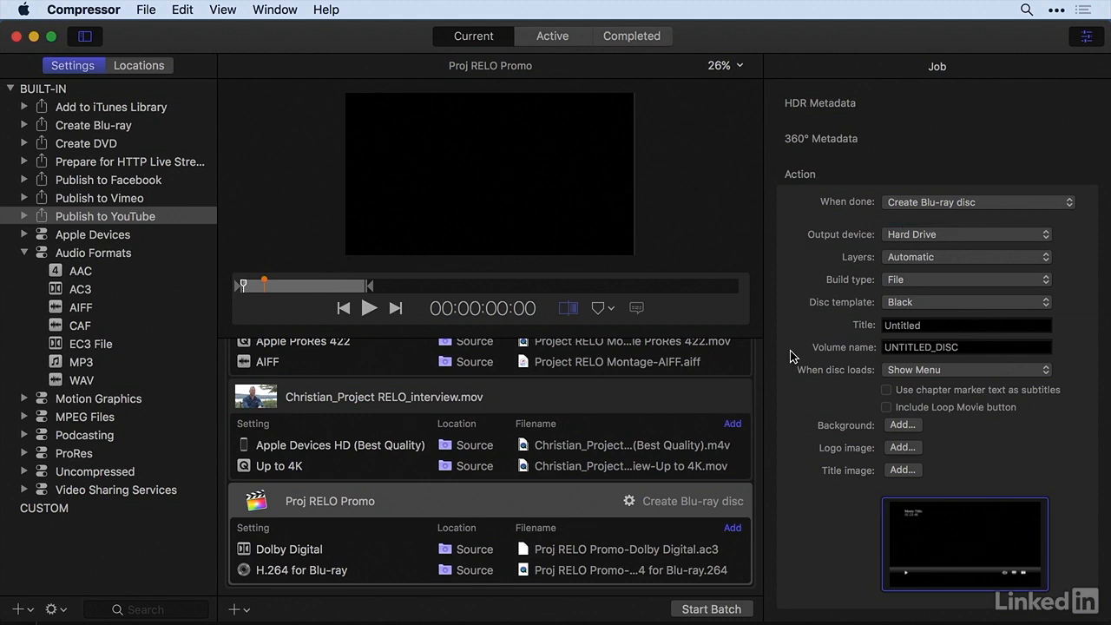
Set both the title and the volume name of the promo's Blu-ray disc to RELO intro.
double_click(938, 326)
text(RELO intro)
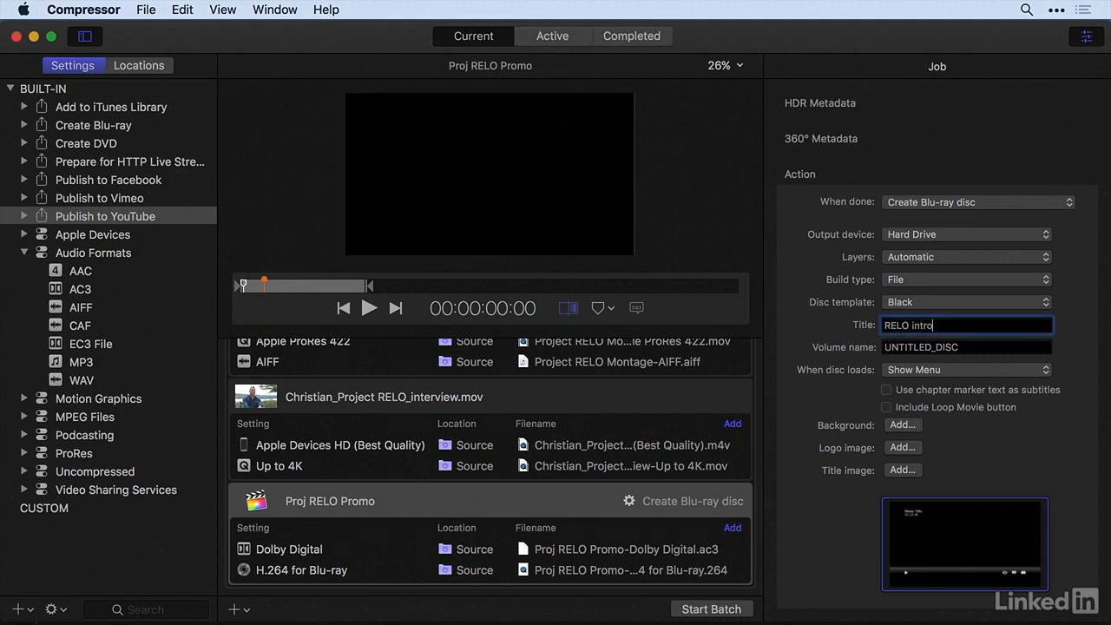
key(Tab)
text(RELO)
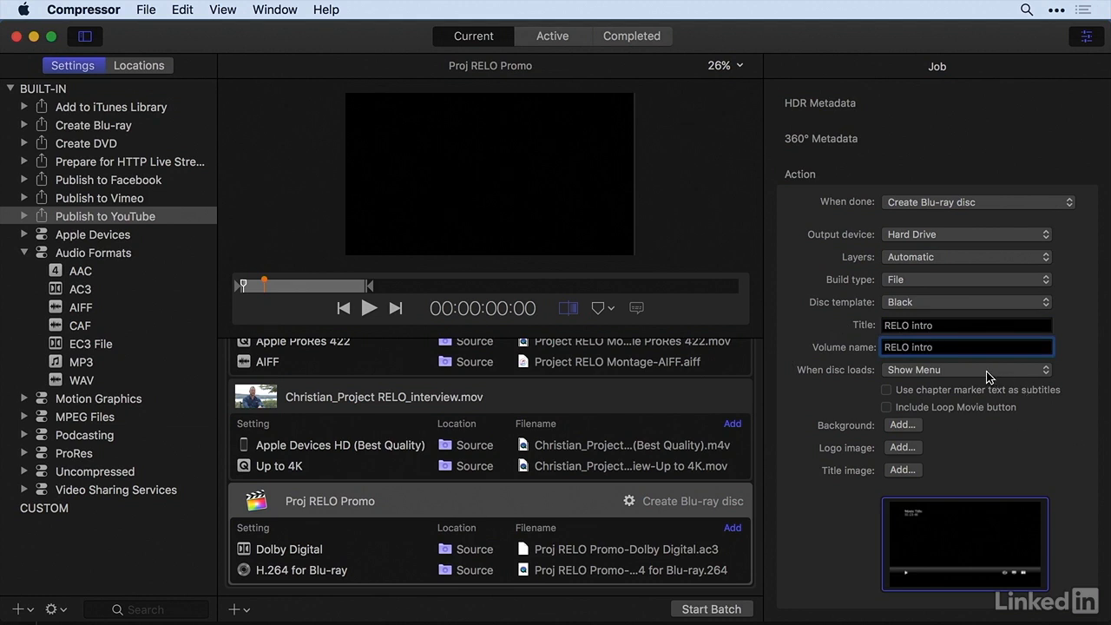
Choose the Blue Green disc template for the promo's Blu-ray and commit the entered volume name.
click(952, 300)
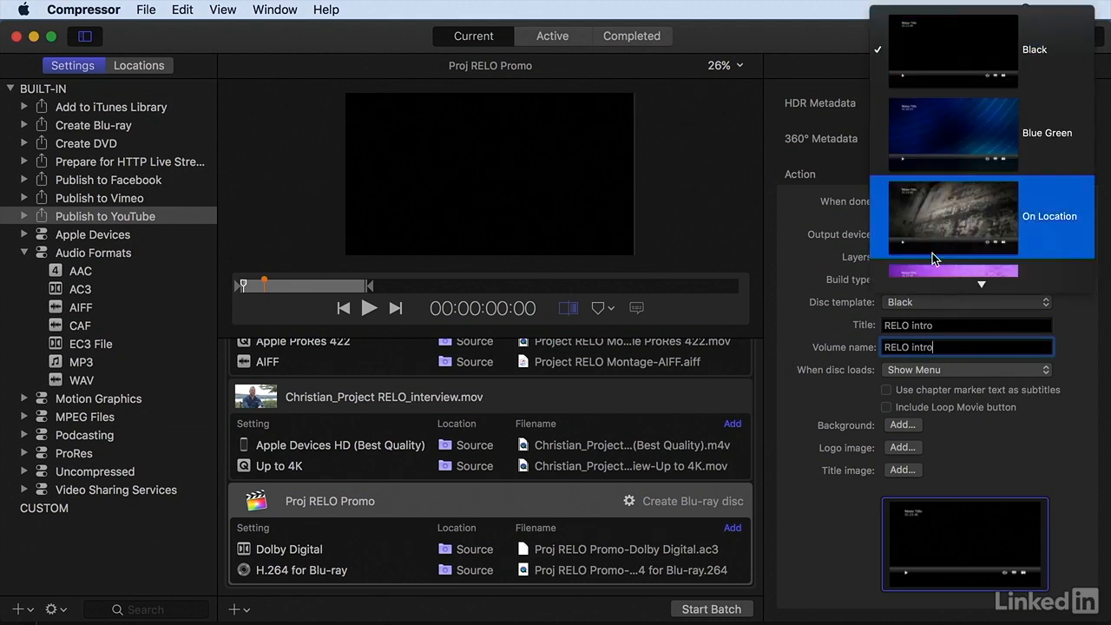
click(944, 124)
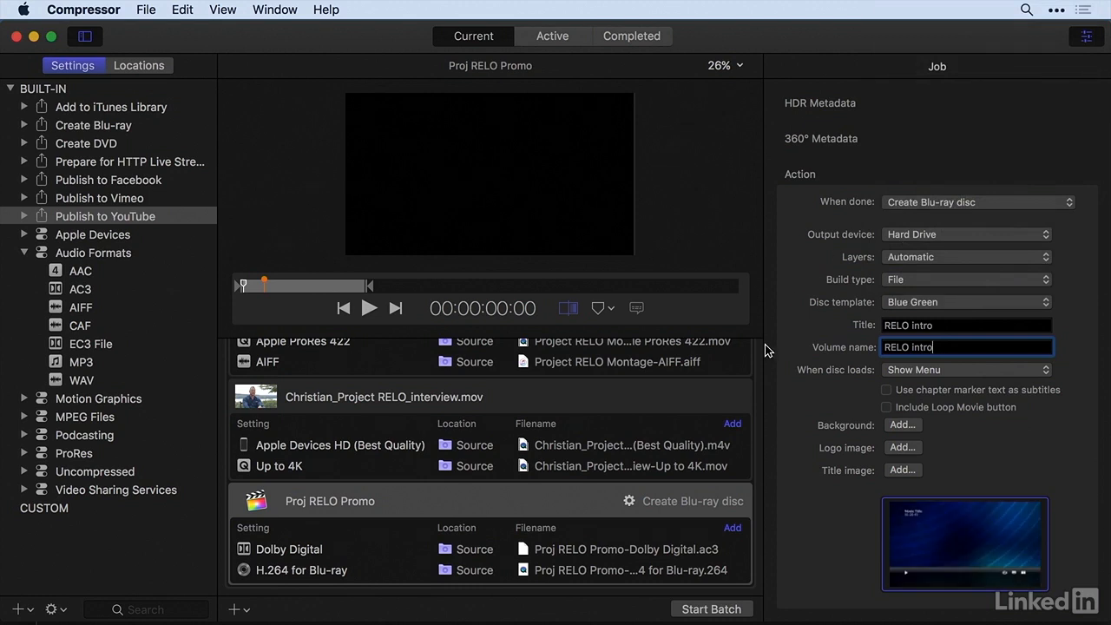
scroll(809, 395, down, 1)
key(Return)
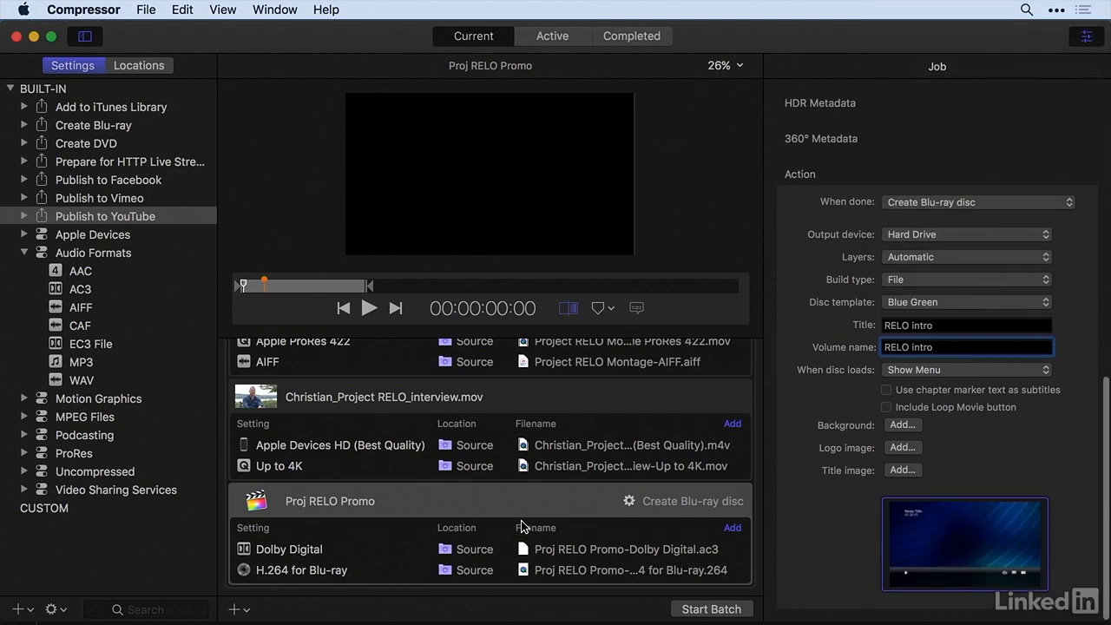
Examine the batch properties, then the montage, interview and promo jobs with their listed outputs.
scroll(509, 425, up, 3)
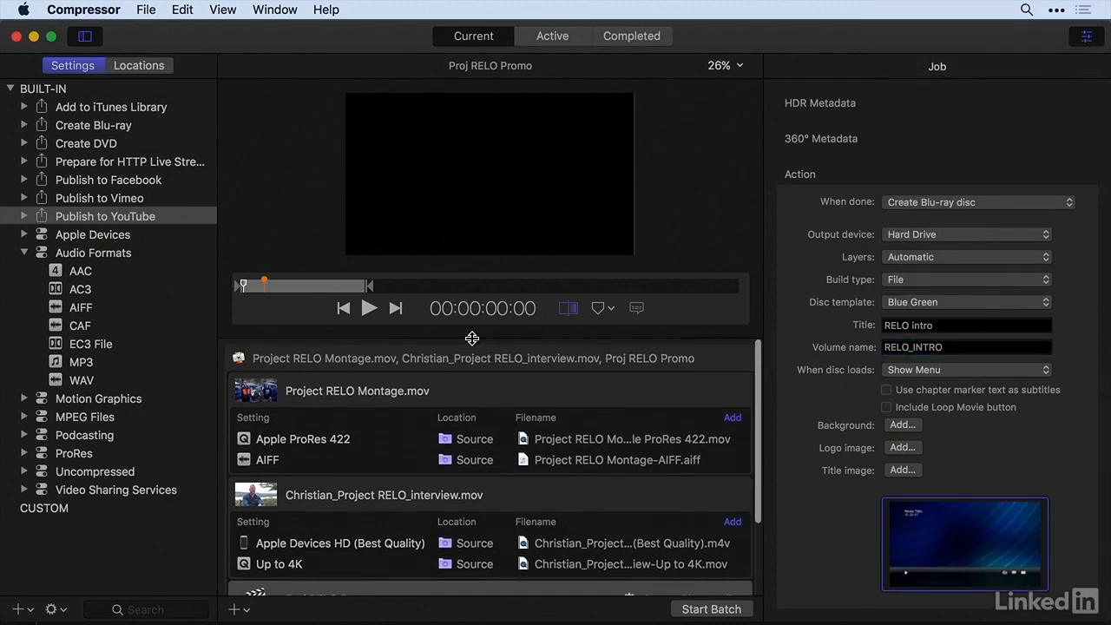
click(500, 359)
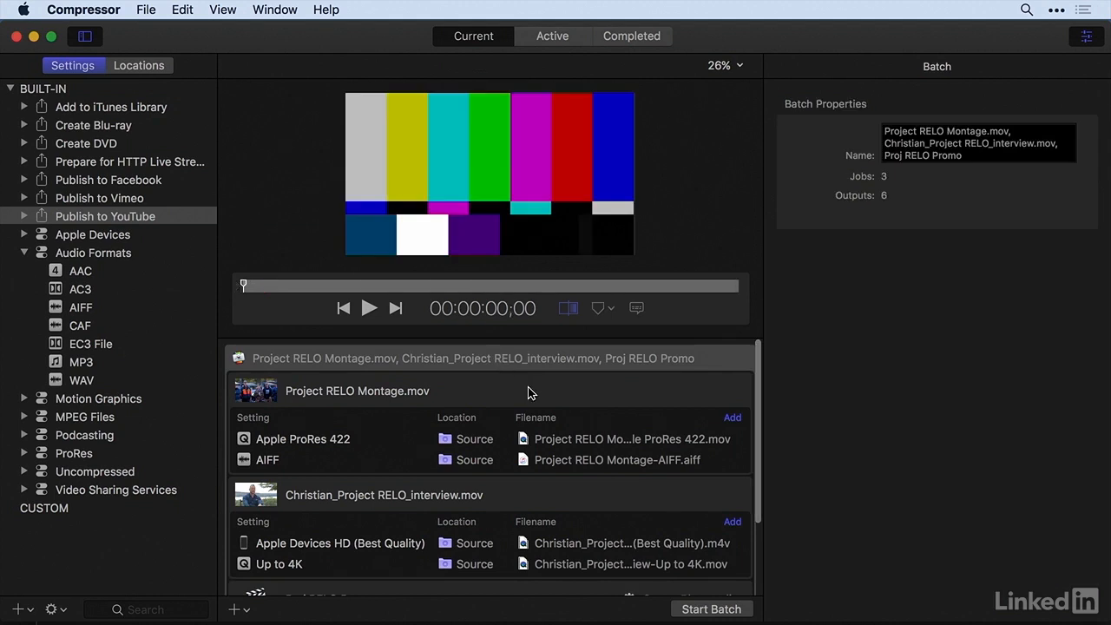
click(528, 401)
click(540, 495)
scroll(538, 498, down, 2)
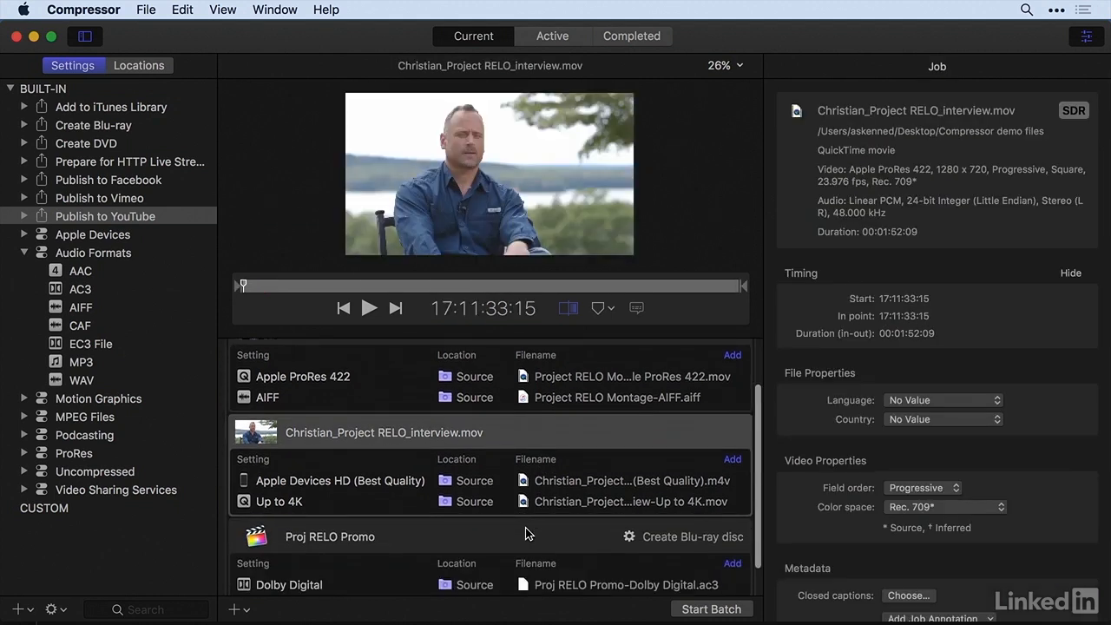
click(523, 534)
scroll(523, 520, up, 2)
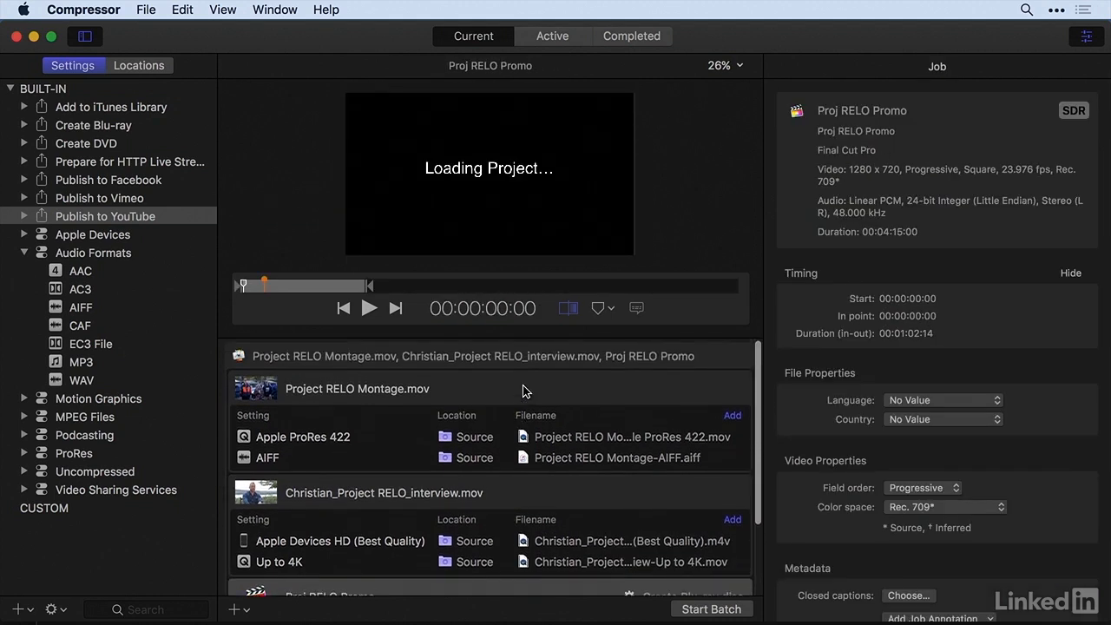
click(522, 387)
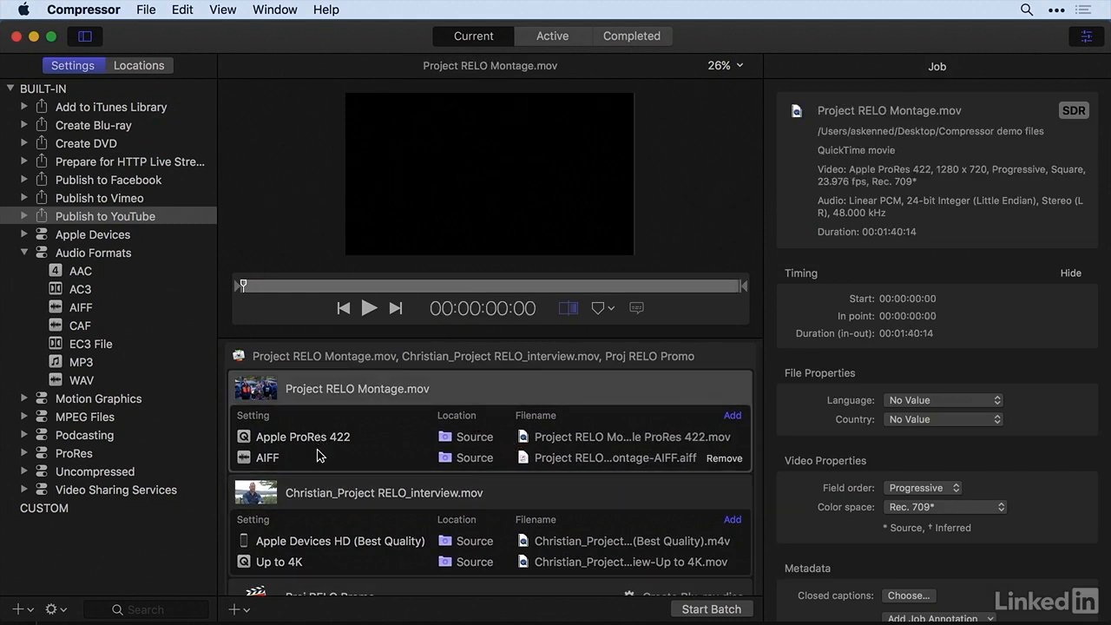
scroll(317, 451, down, 1)
scroll(318, 455, down, 3)
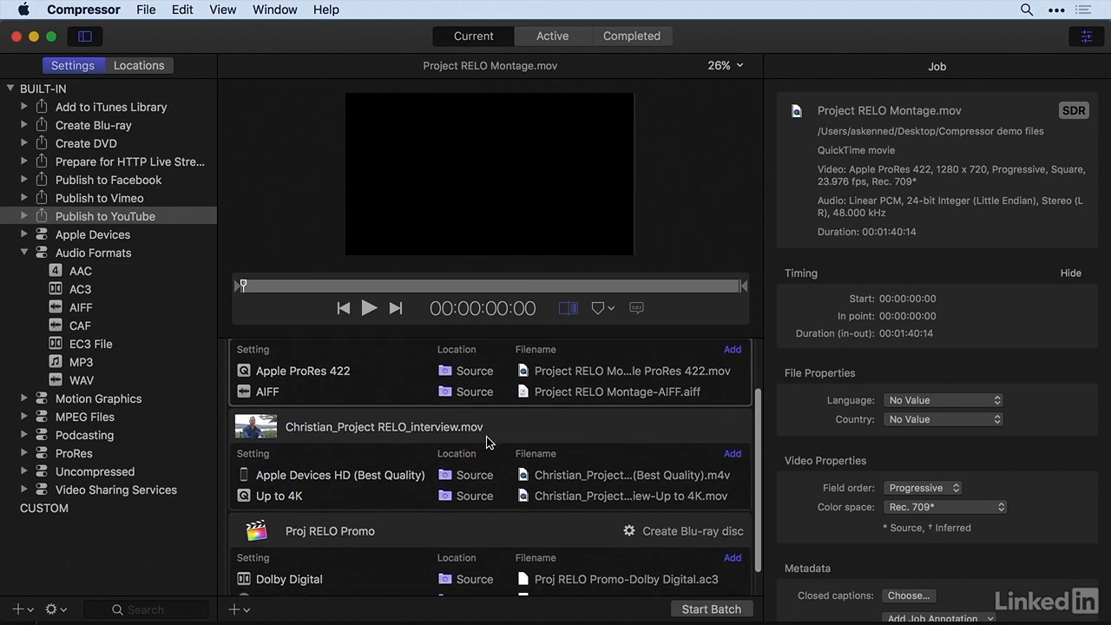
Remove the Up to 4K output from the interview job.
click(545, 438)
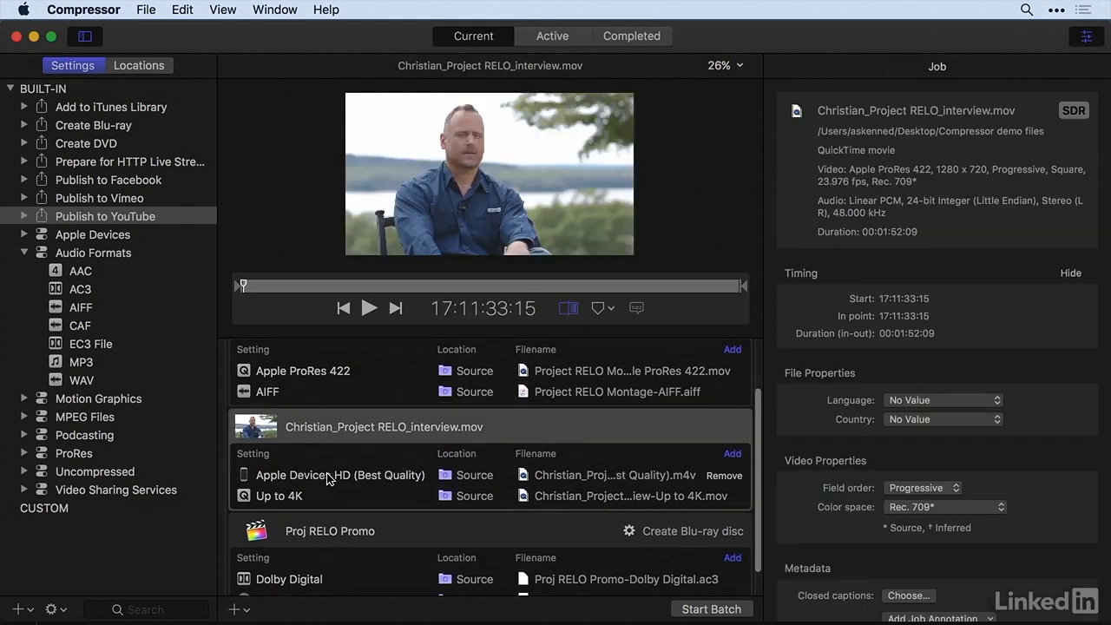
click(303, 498)
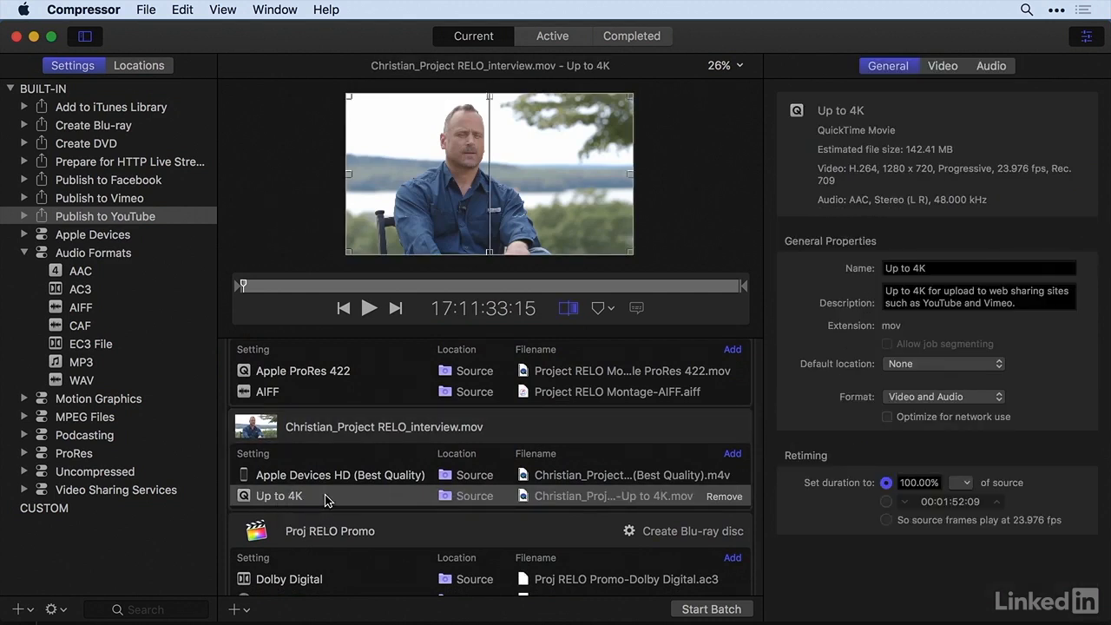
click(724, 497)
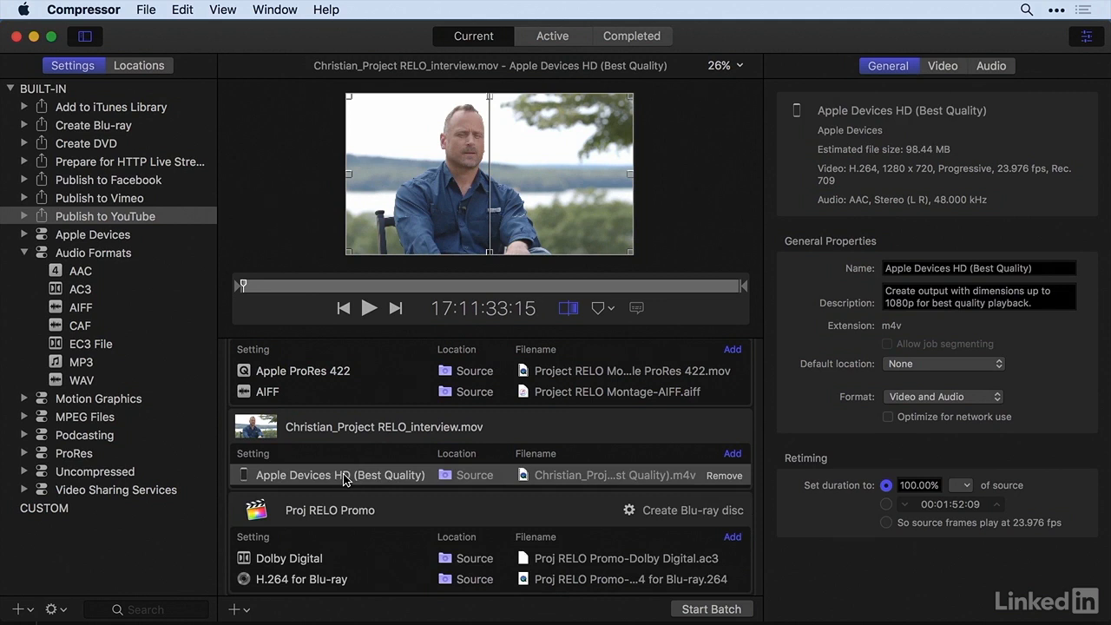
Examine the Proj RELO Promo job and the properties of its Dolby Digital and H.264 for Blu-ray outputs.
scroll(345, 480, down, 1)
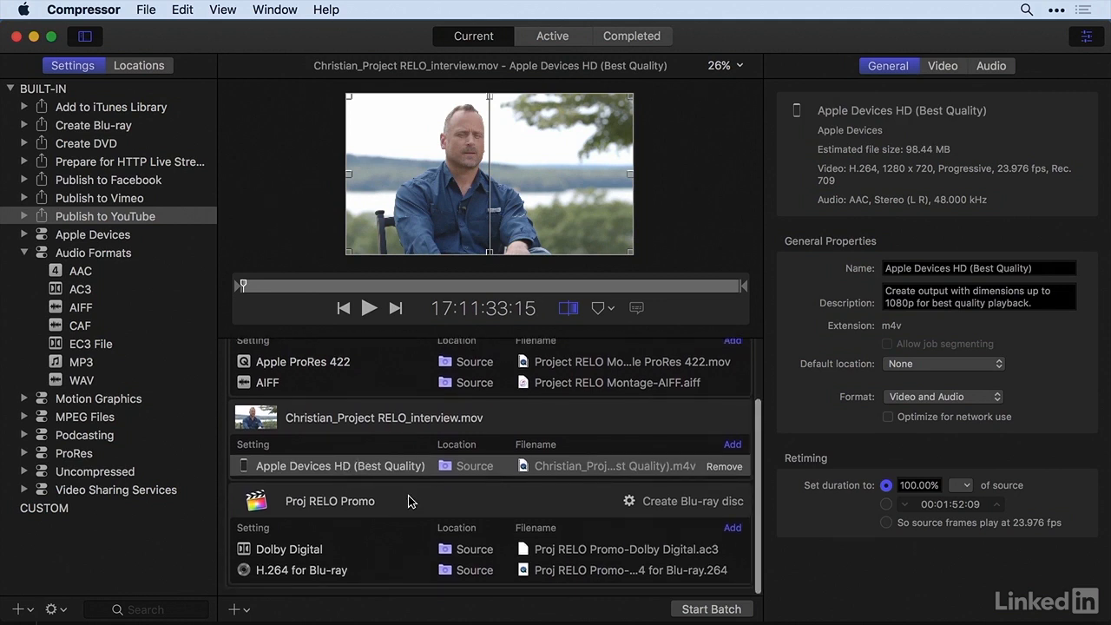
click(408, 497)
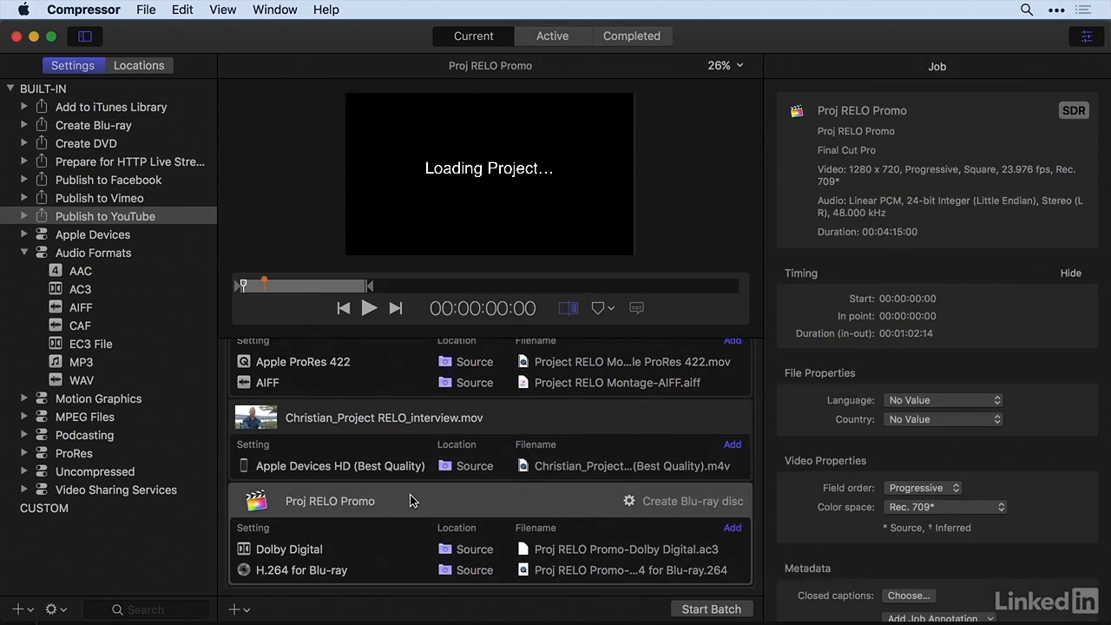
click(353, 557)
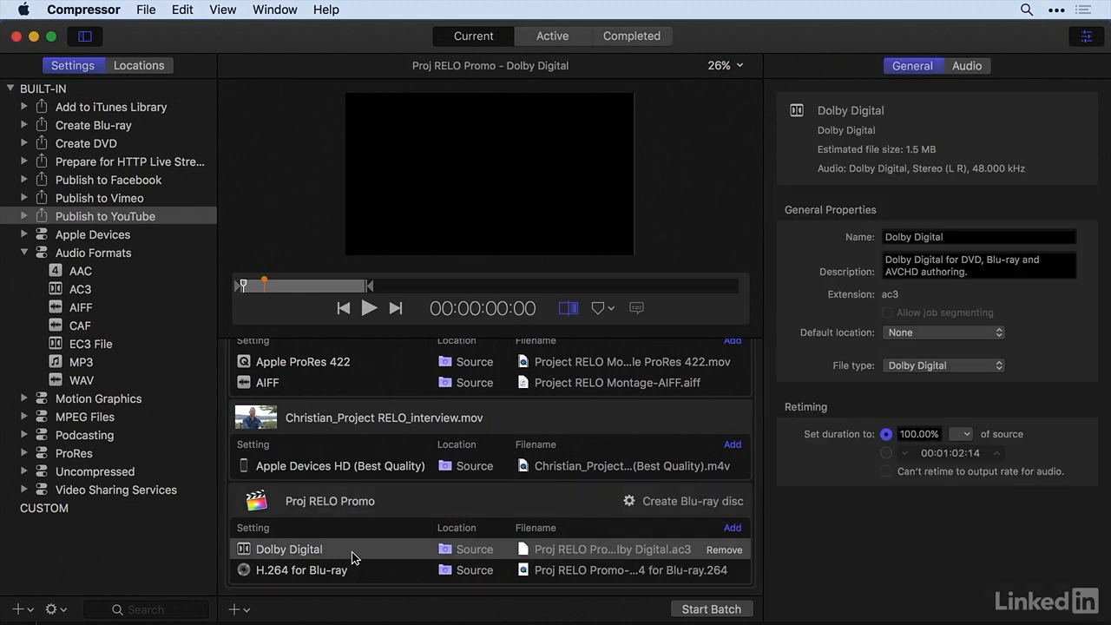
click(354, 569)
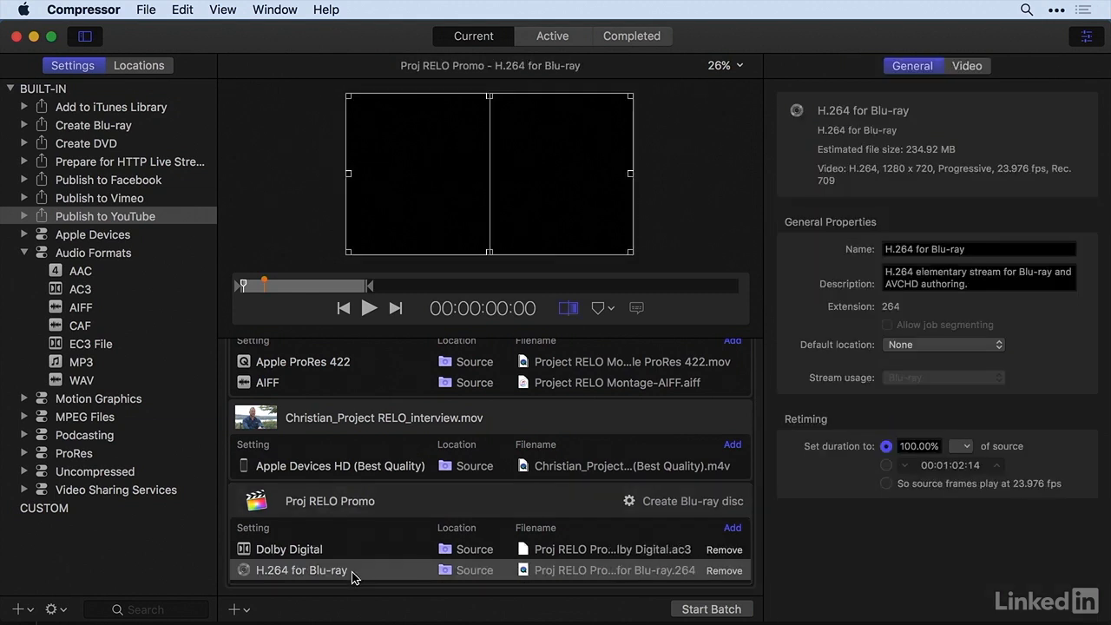
Select the montage, interview and promo jobs together and set the save location of all their outputs to Desktop.
scroll(443, 573, up, 3)
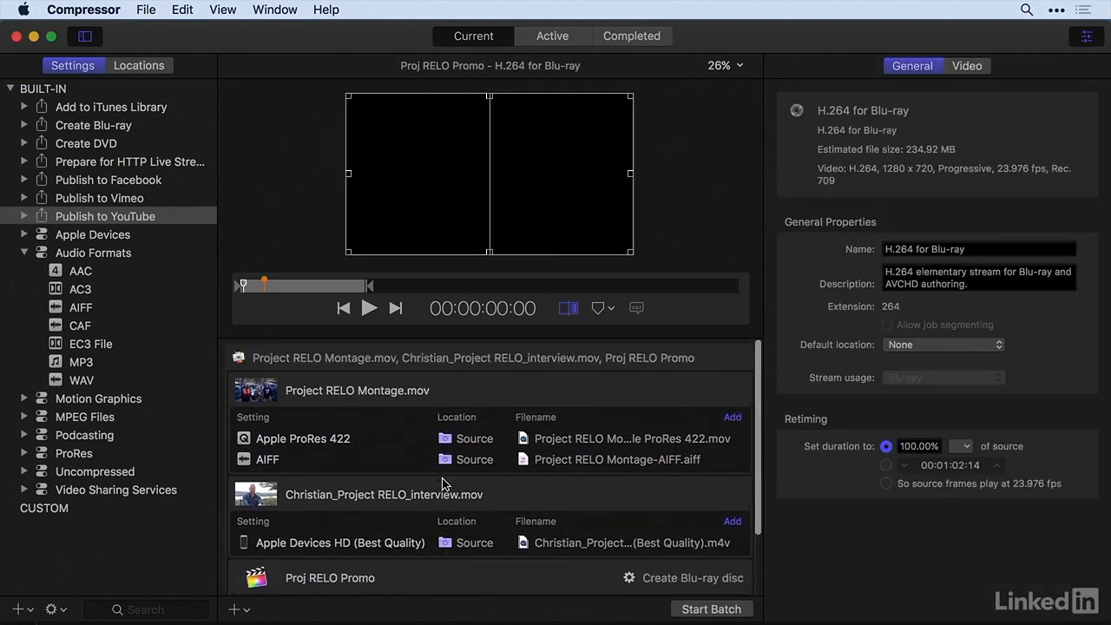
mouse_move(438, 433)
scroll(439, 432, down, 3)
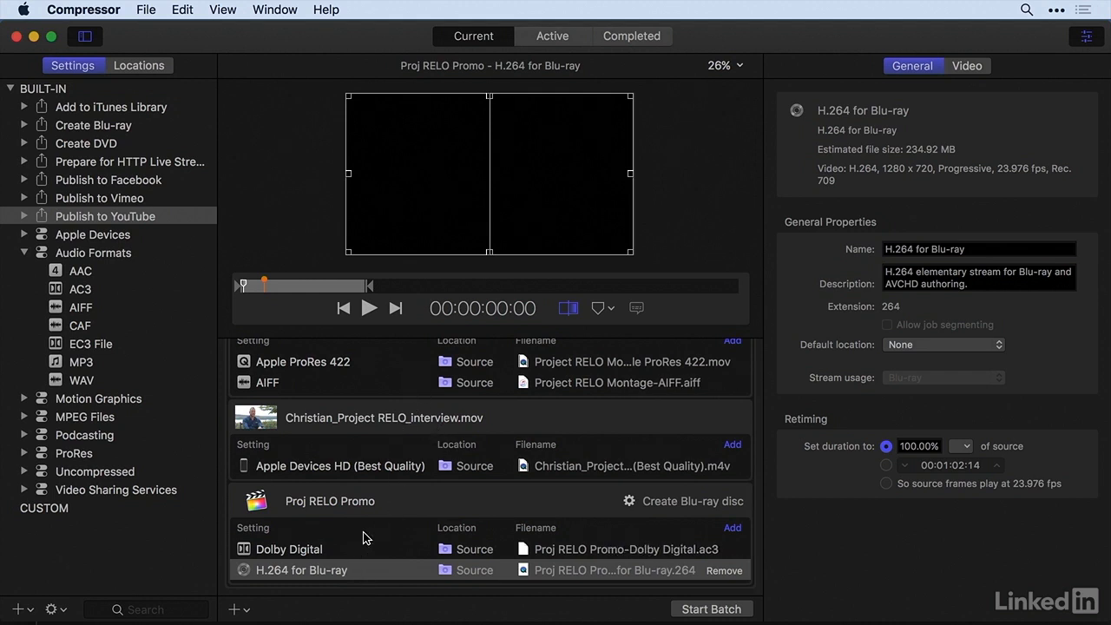
click(401, 505)
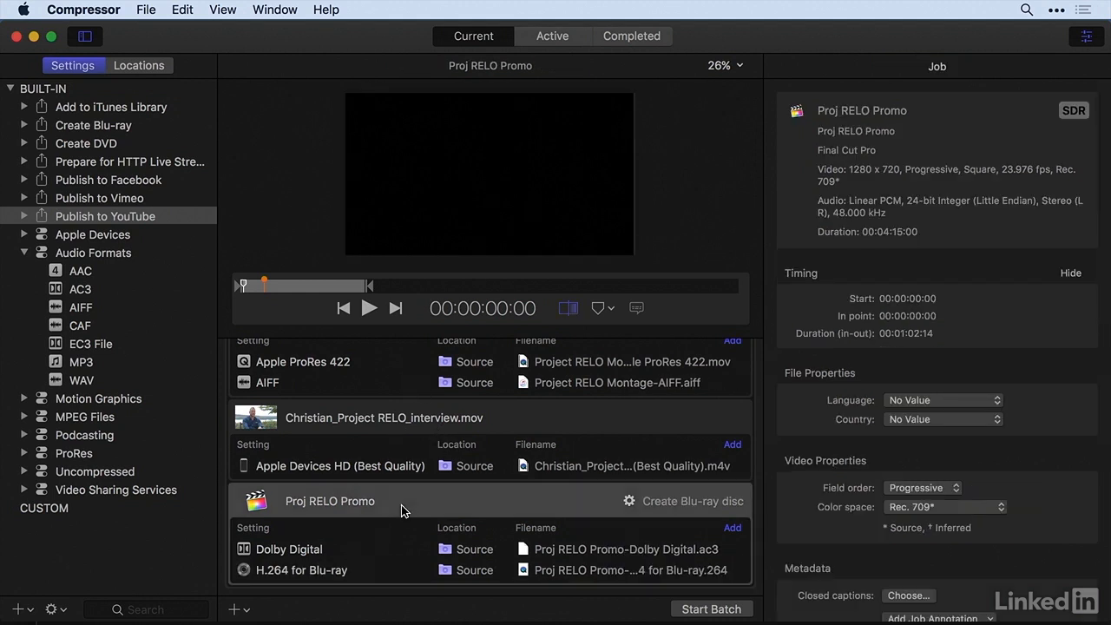
super+click(401, 504)
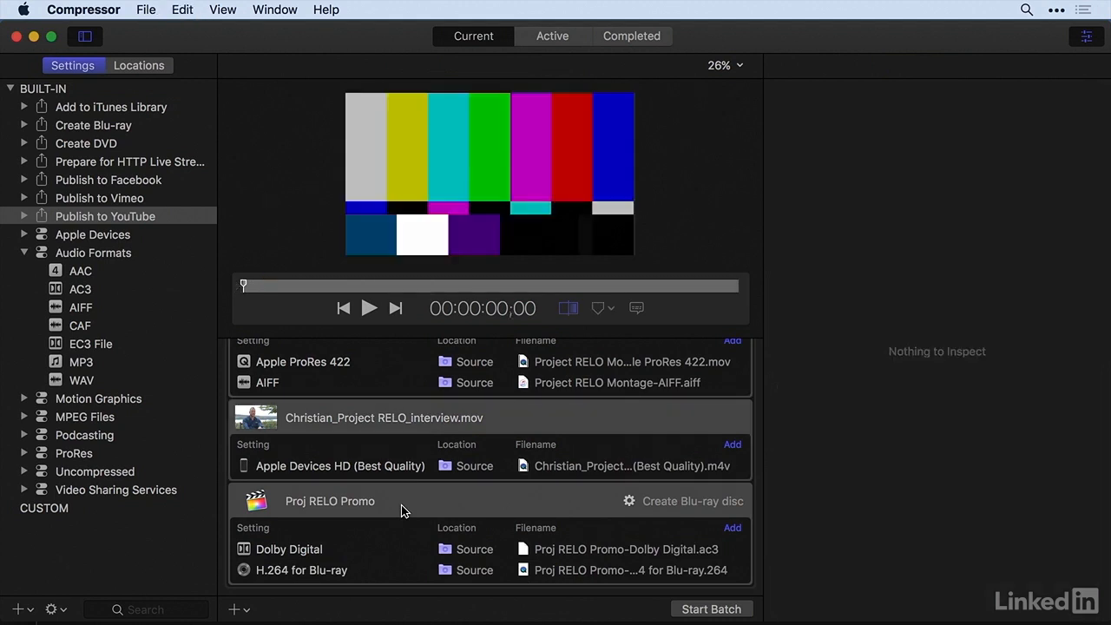
scroll(401, 505, up, 3)
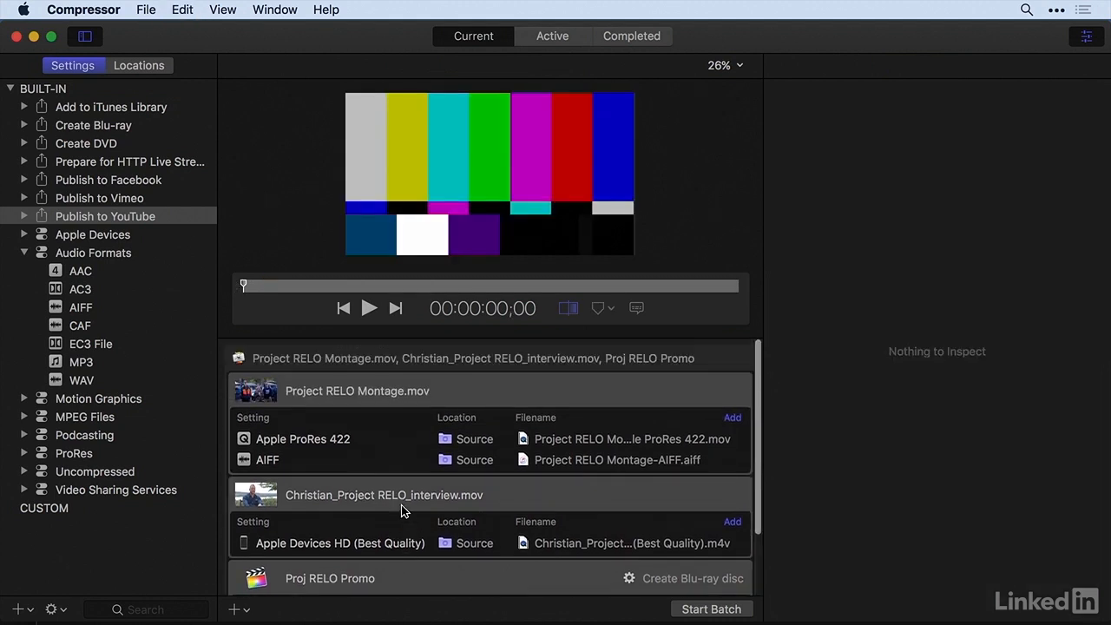
click(139, 68)
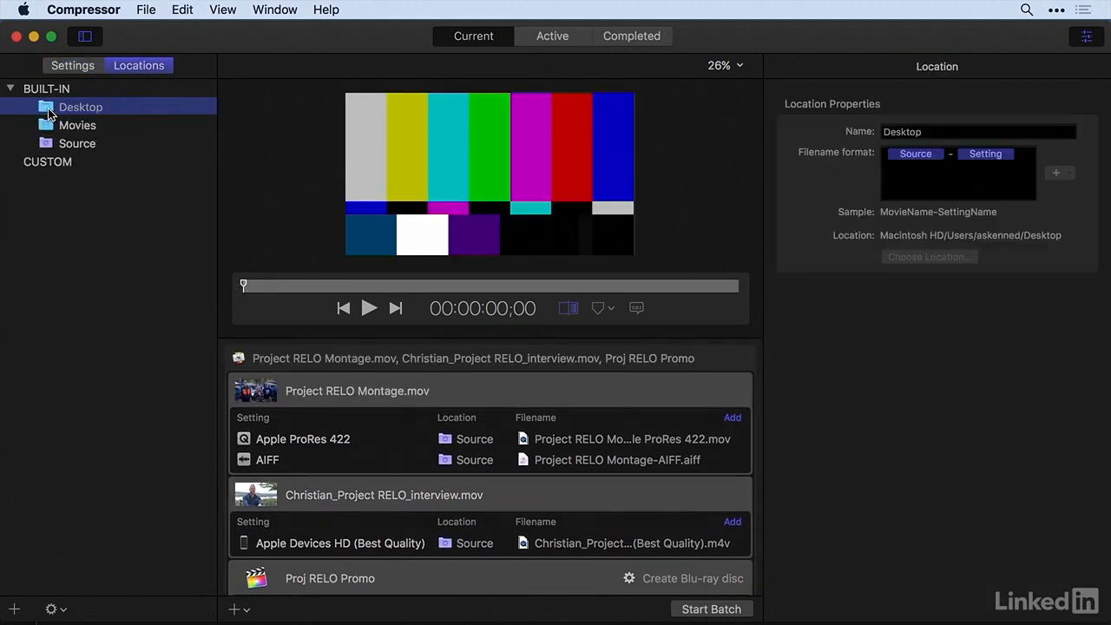
drag(47, 110, 451, 392)
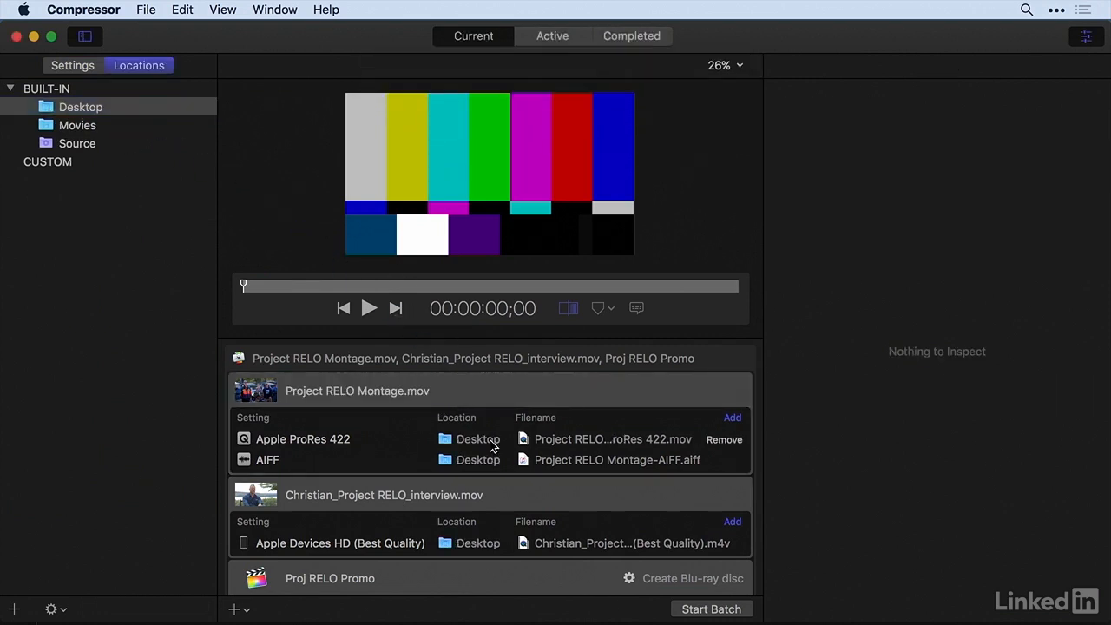
Start the batch and expand its entry among the active batches to show the individual jobs.
click(704, 610)
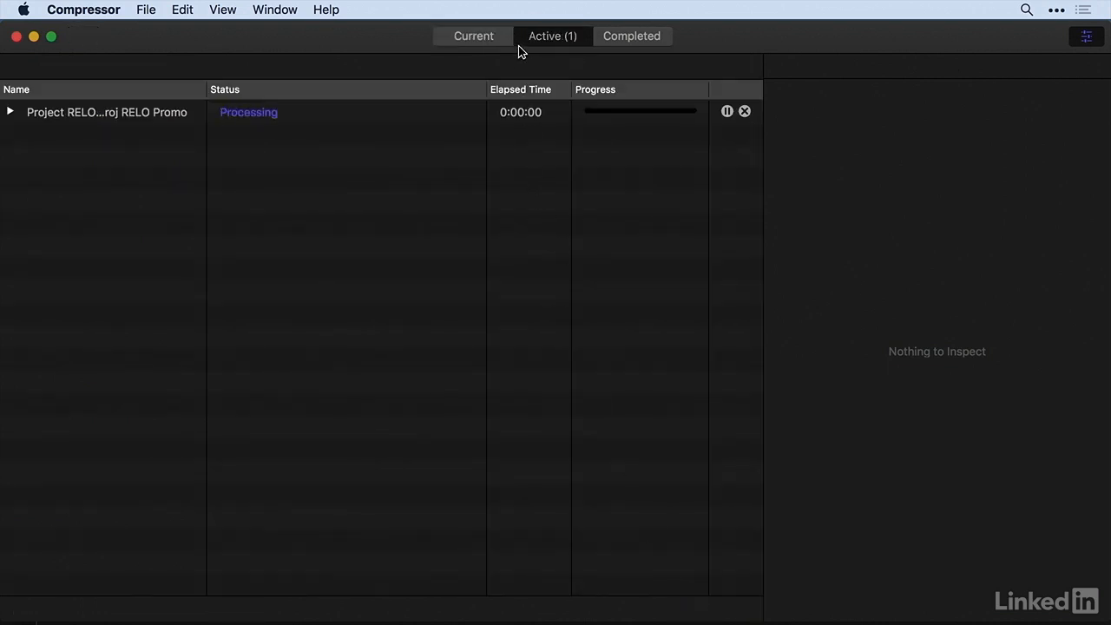
click(11, 112)
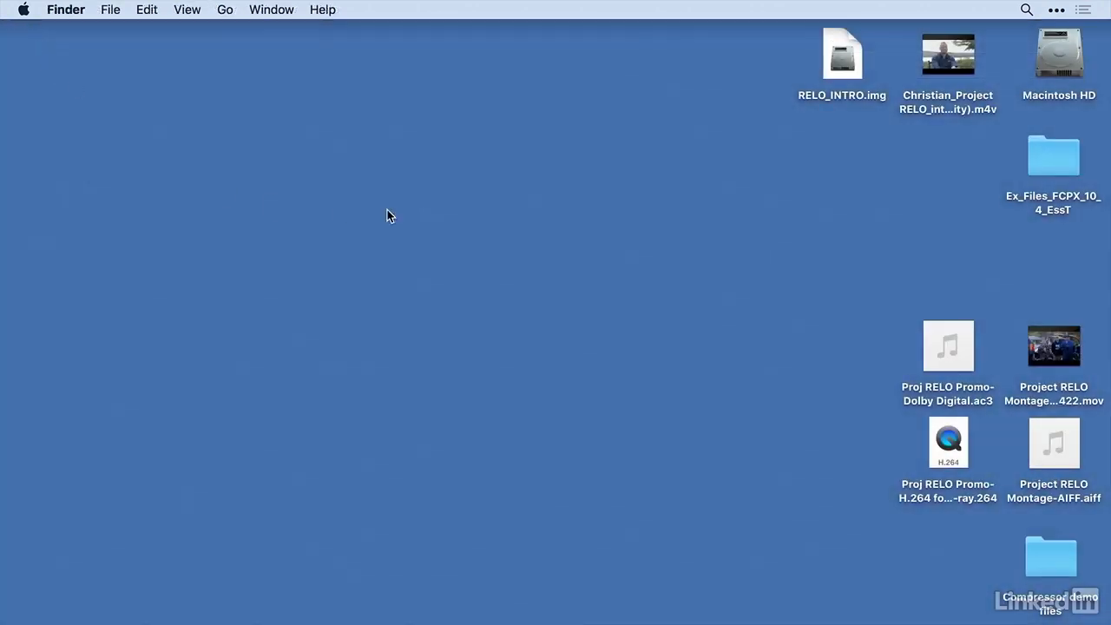
On the Finder desktop, group the montage's ProRes 422 and AIFF files in one column and place the interview .m4v beside them.
drag(1052, 346, 136, 100)
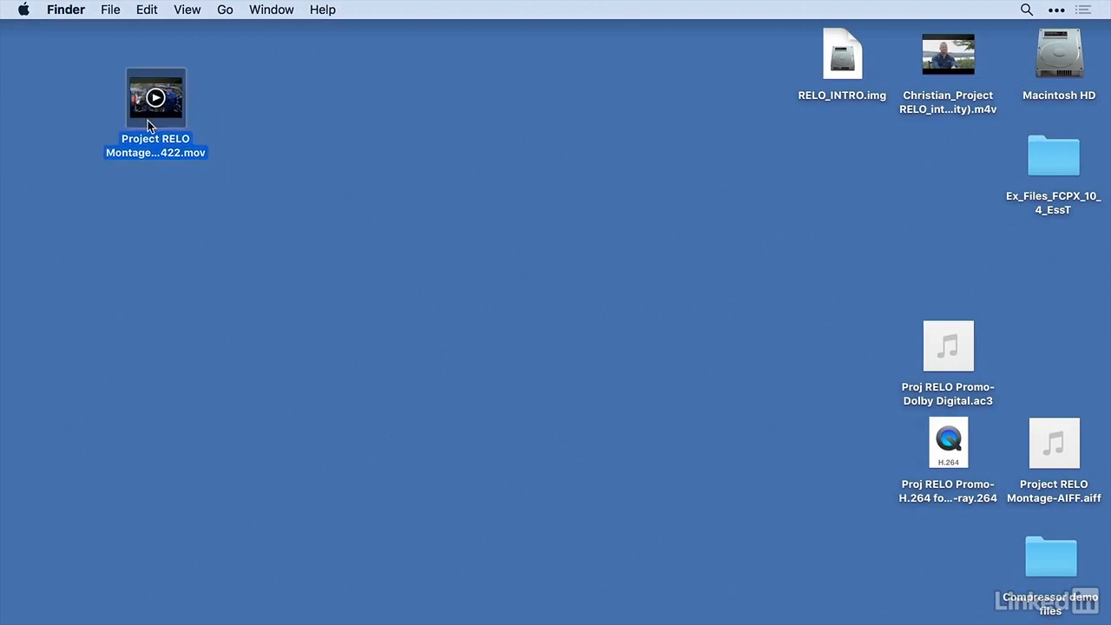
mouse_move(1031, 428)
drag(688, 379, 133, 187)
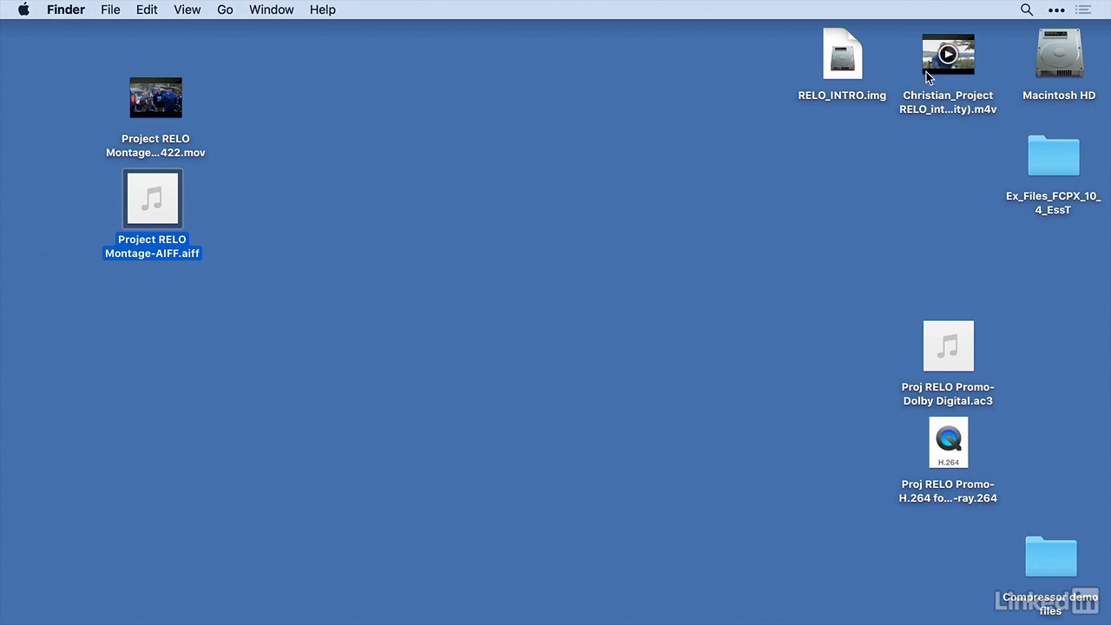
drag(929, 68, 298, 119)
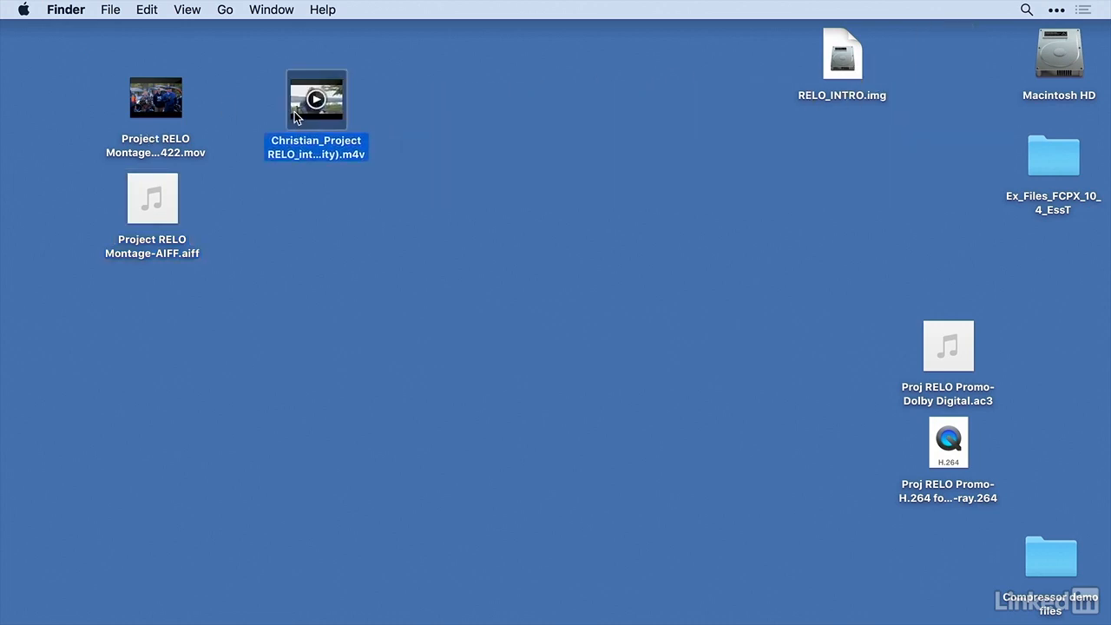
click(369, 120)
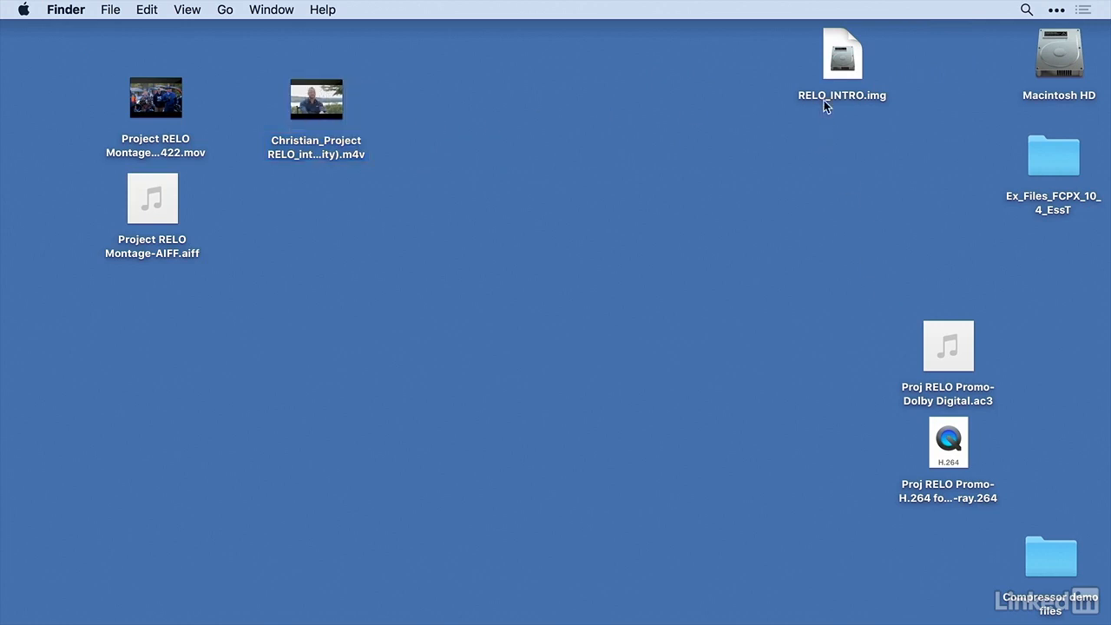
Group RELO_INTRO.img with the promo's Dolby Digital .ac3 and H.264 for Blu-ray .264 files in a third desktop column.
drag(830, 80, 441, 135)
drag(867, 536, 416, 187)
click(484, 298)
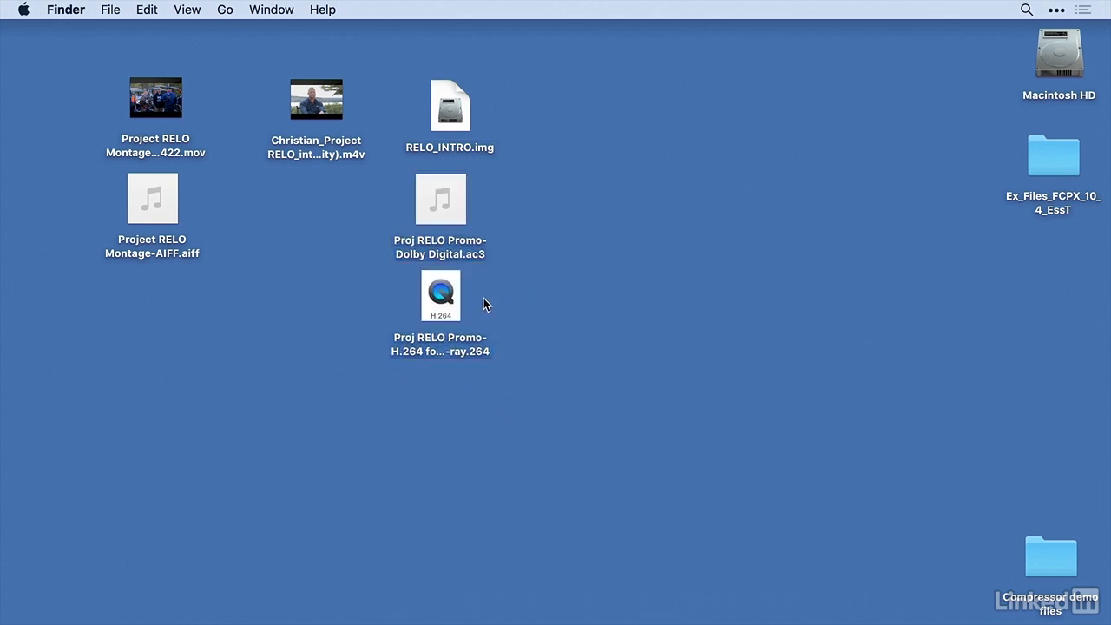
mouse_move(453, 201)
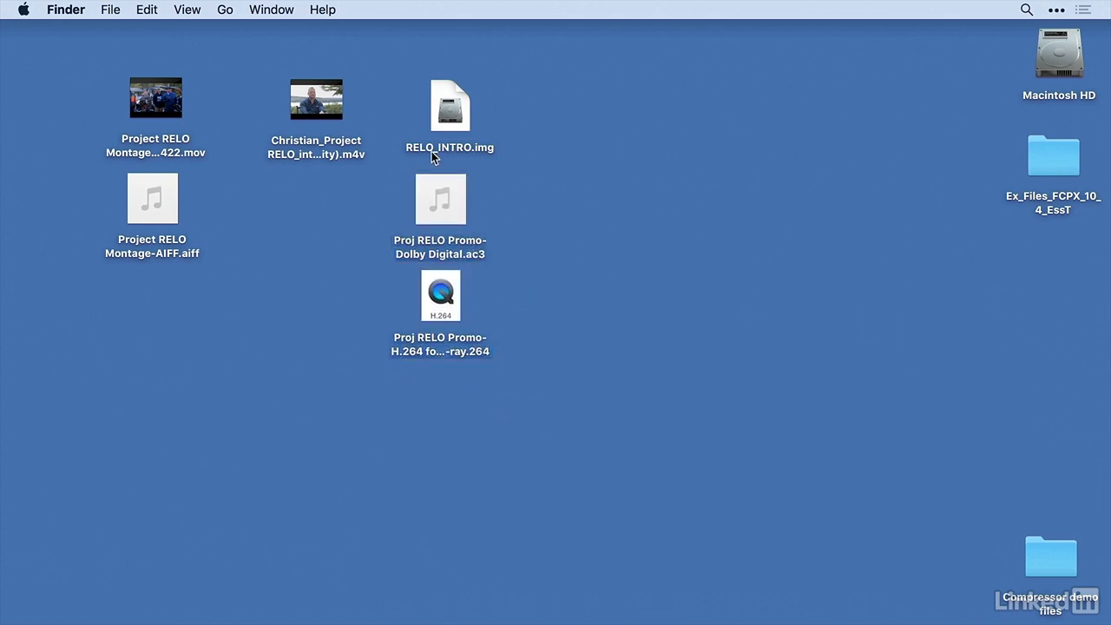